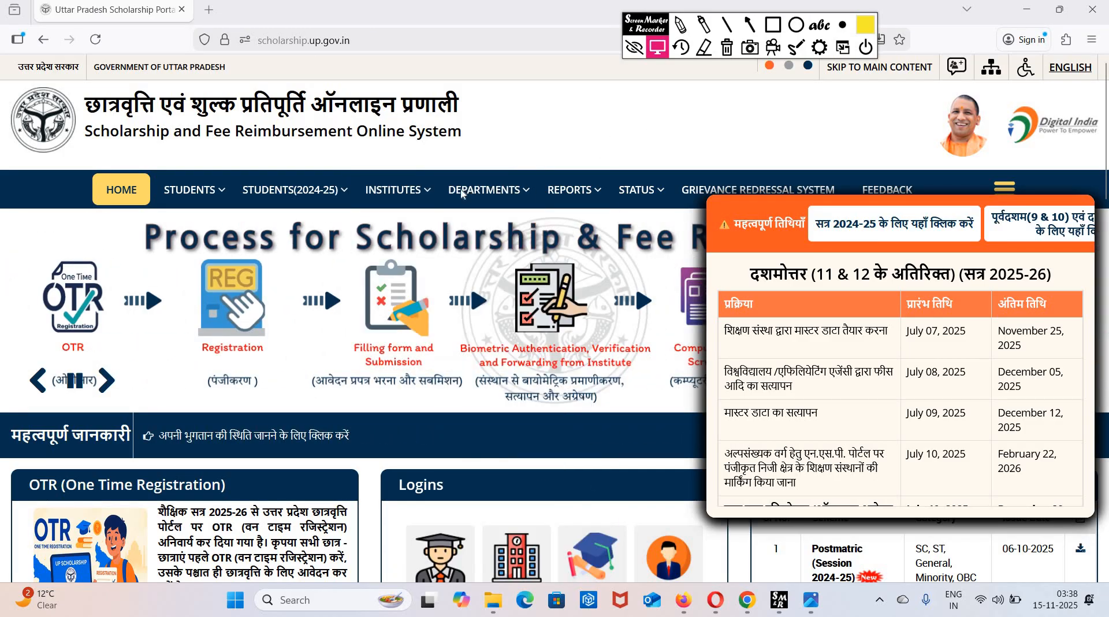
{"action": "scroll", "coordinate": [461, 193], "scroll_direction": "down", "scroll_amount": 10}
{"action": "scroll", "coordinate": [1048, 256], "scroll_direction": "up", "scroll_amount": 10}
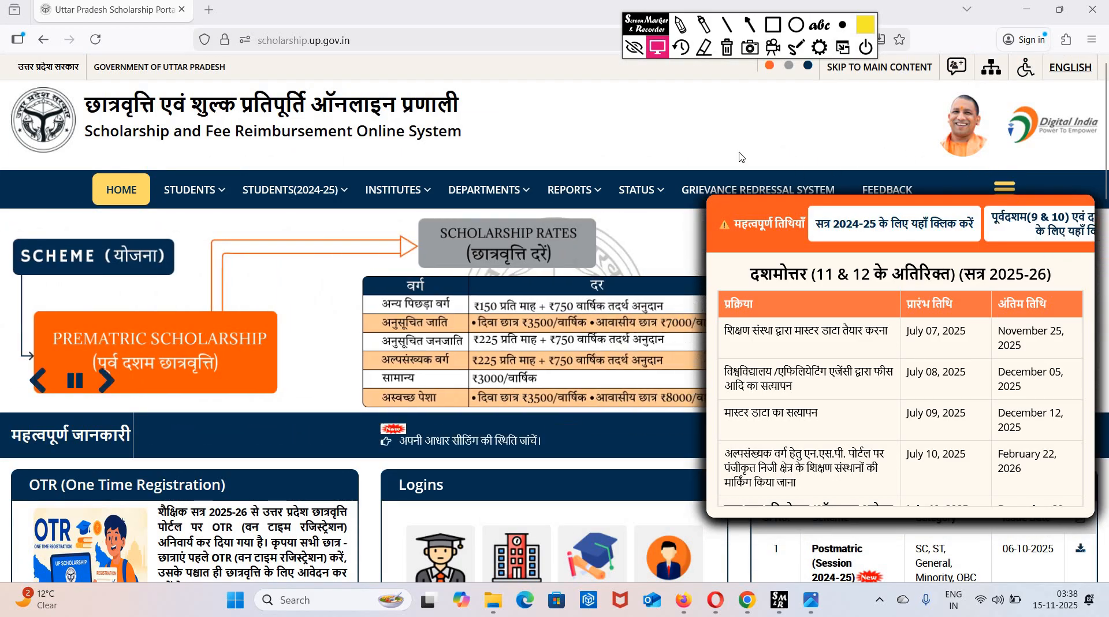
{"action": "left_click", "coordinate": [346, 370]}
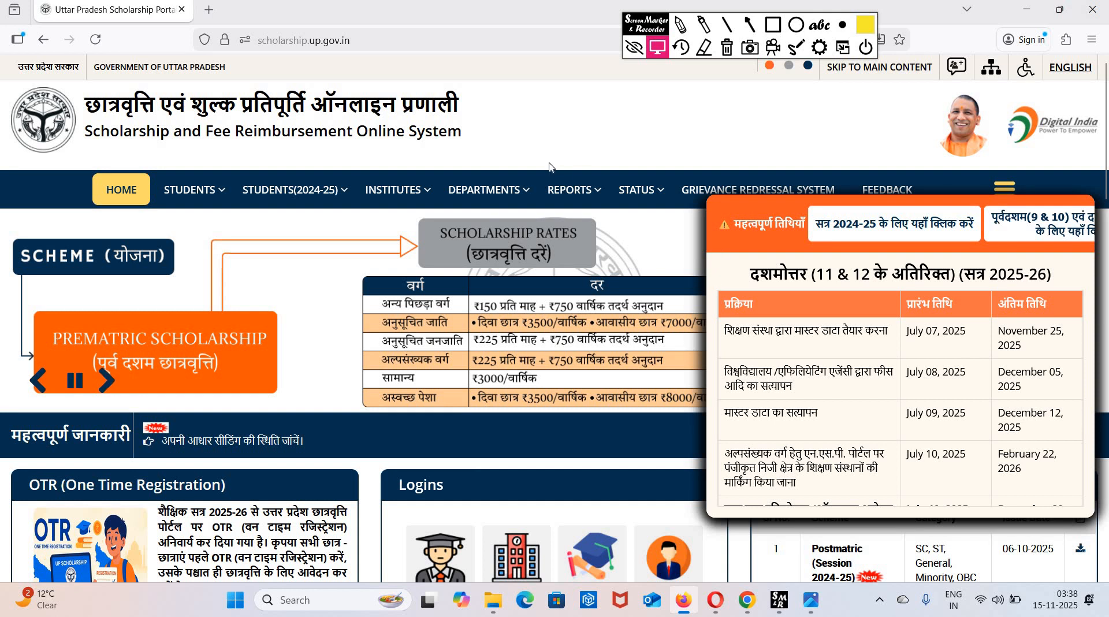
{"action": "left_click_drag", "start_coordinate": [574, 188], "coordinate": [711, 120]}
{"action": "left_click", "coordinate": [661, 164]}
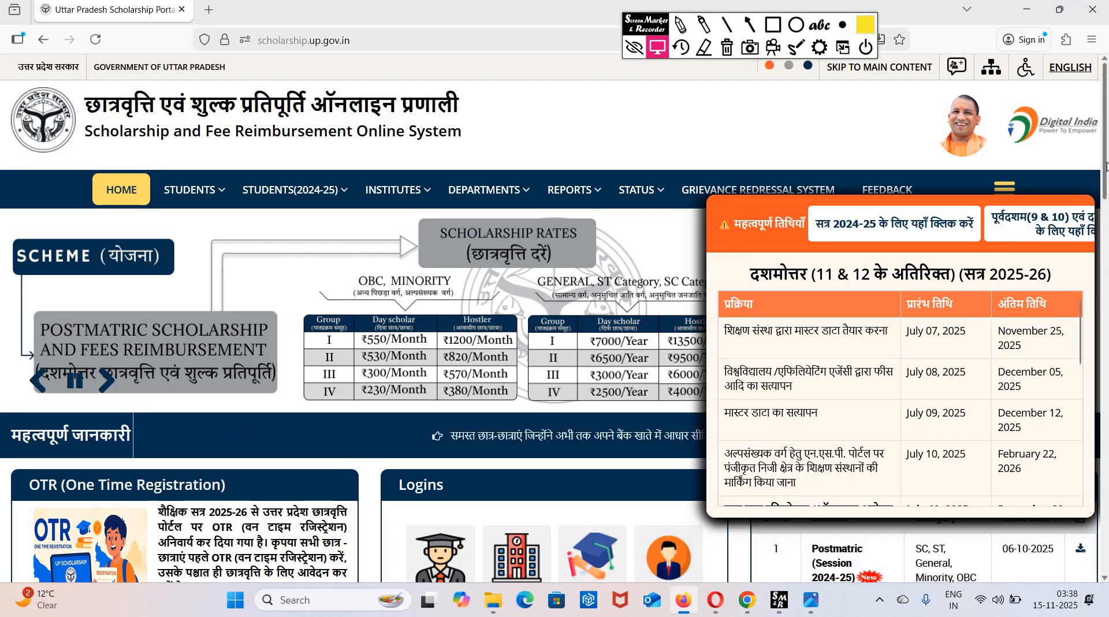
- Open the OTR (One Time Registration) page from the scholarship portal's home page
{"action": "scroll", "coordinate": [1106, 166], "scroll_direction": "down", "scroll_amount": 3}
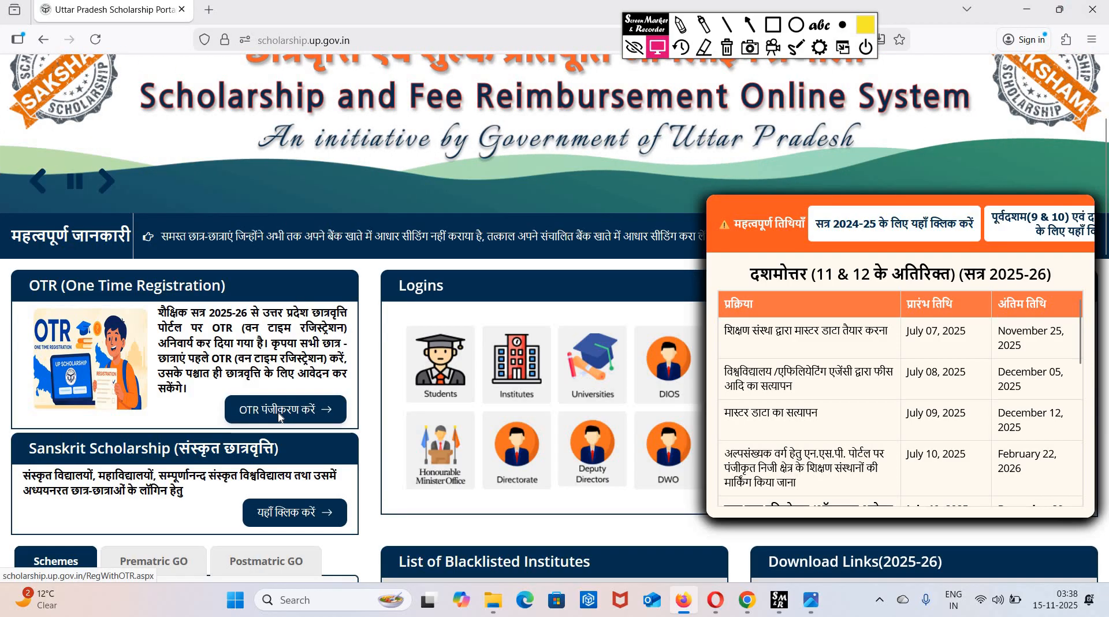
{"action": "left_click", "coordinate": [279, 417]}
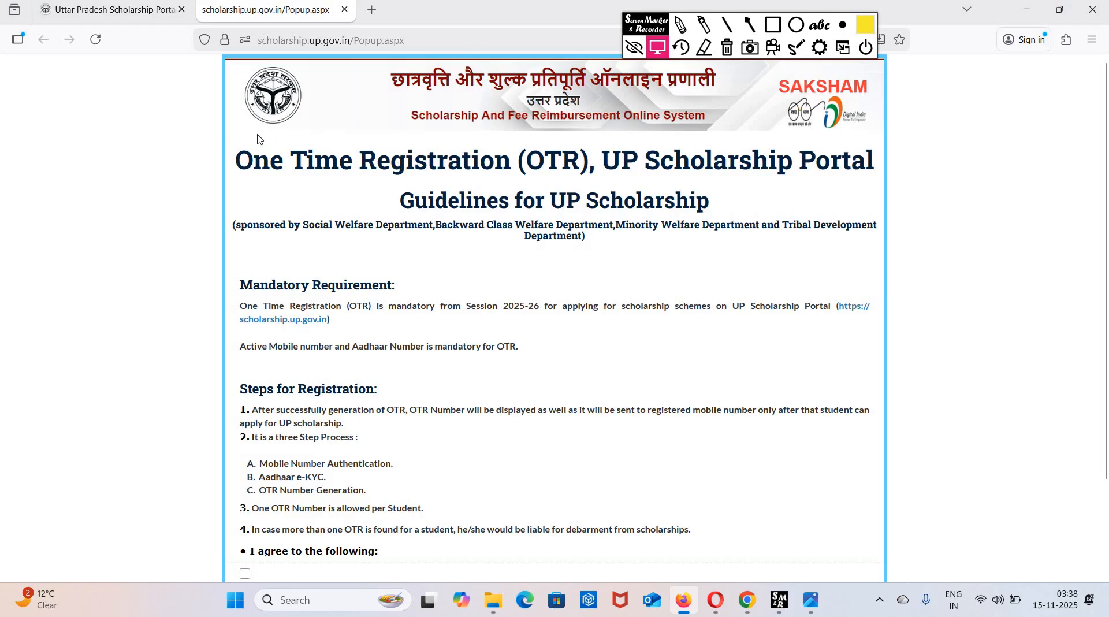
- Read the OTR guidelines, covering the mandatory requirement, the three-step registration process and the consent statement
{"action": "left_click_drag", "start_coordinate": [235, 160], "coordinate": [761, 198]}
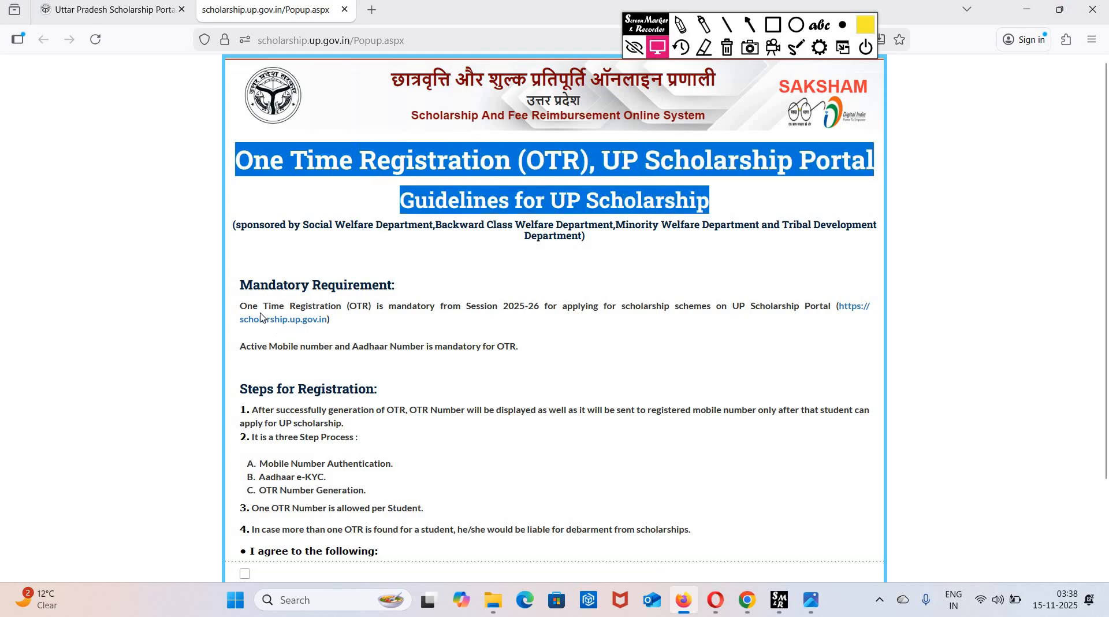
{"action": "left_click", "coordinate": [1092, 239]}
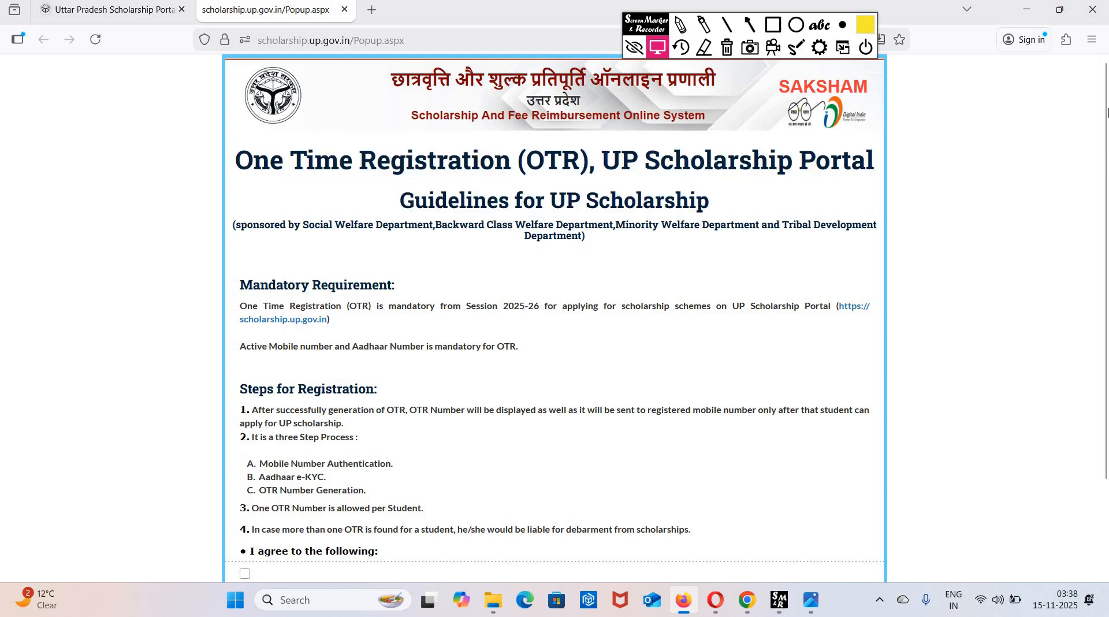
{"action": "left_click_drag", "start_coordinate": [1108, 111], "coordinate": [1091, 288]}
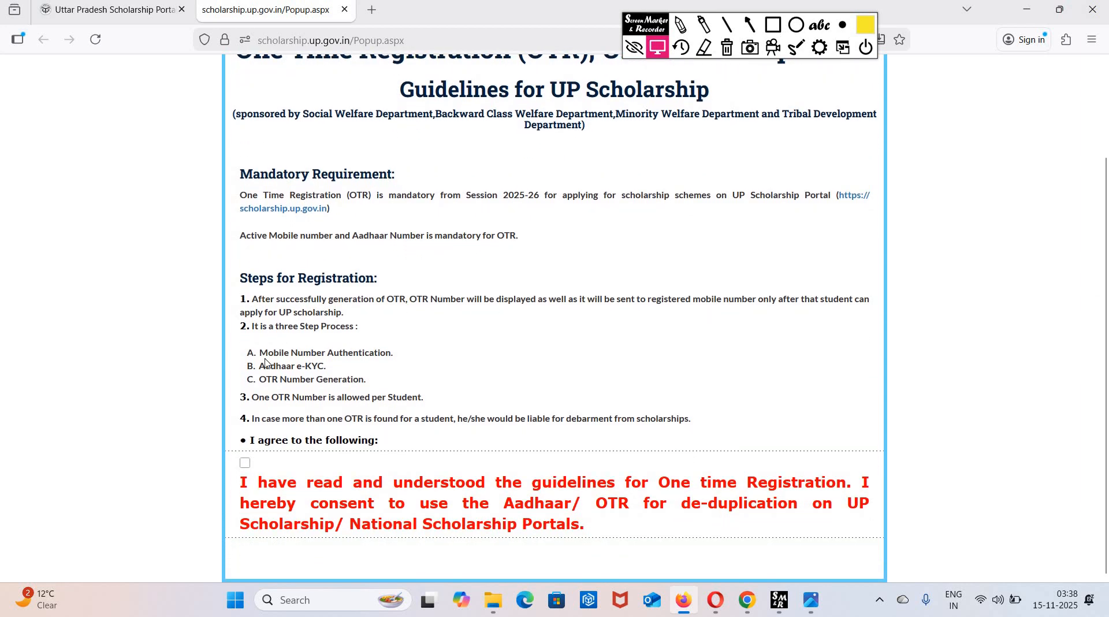
{"action": "left_click_drag", "start_coordinate": [267, 353], "coordinate": [391, 356]}
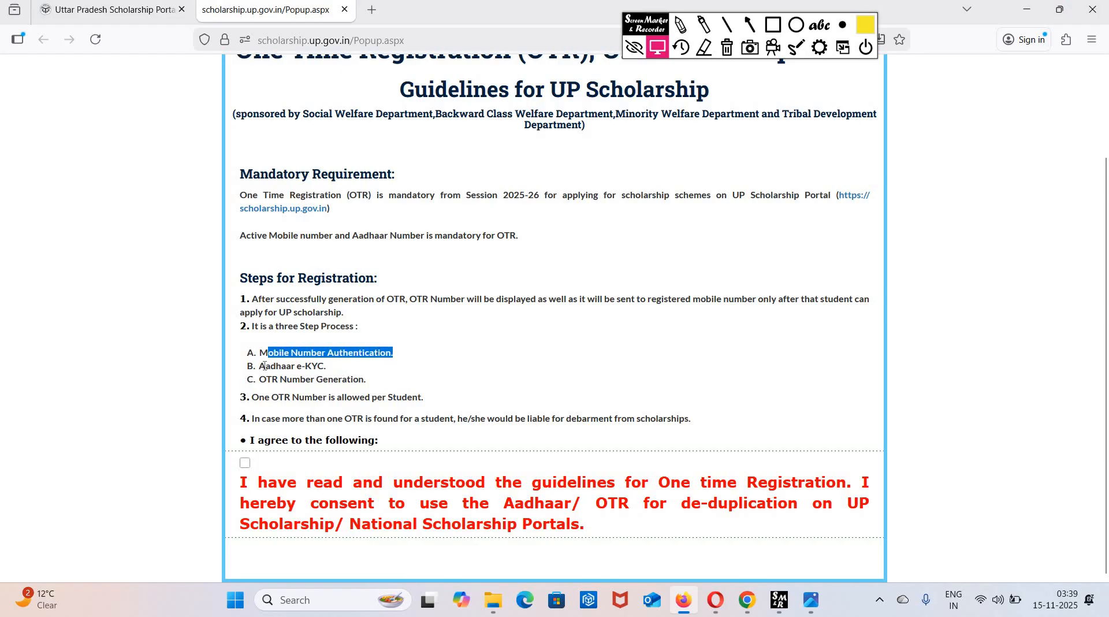
{"action": "left_click", "coordinate": [335, 370]}
{"action": "left_click_drag", "start_coordinate": [266, 366], "coordinate": [393, 398]}
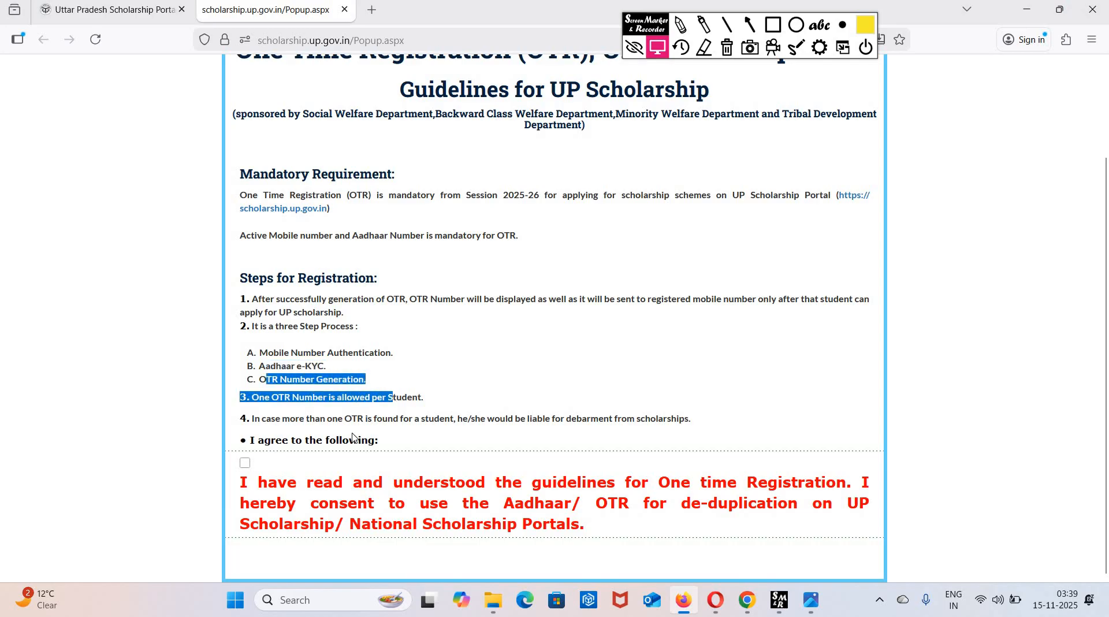
{"action": "left_click", "coordinate": [255, 442]}
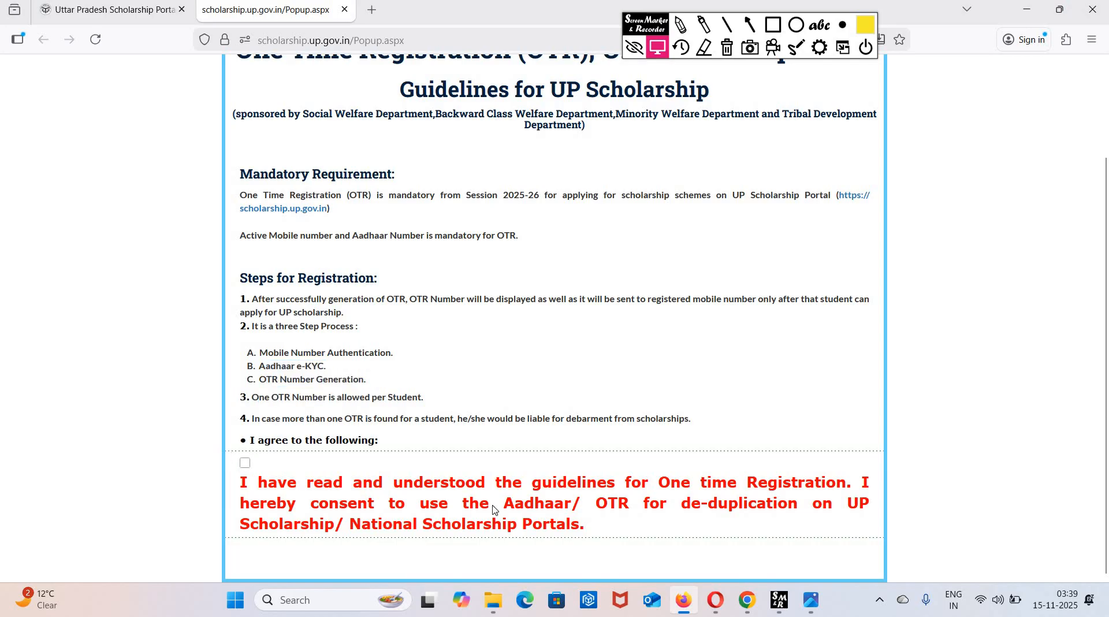
- Accept the OTR guidelines and choose अनुसूचित जाति as the category on the Mobile Verification form
{"action": "left_click", "coordinate": [586, 558]}
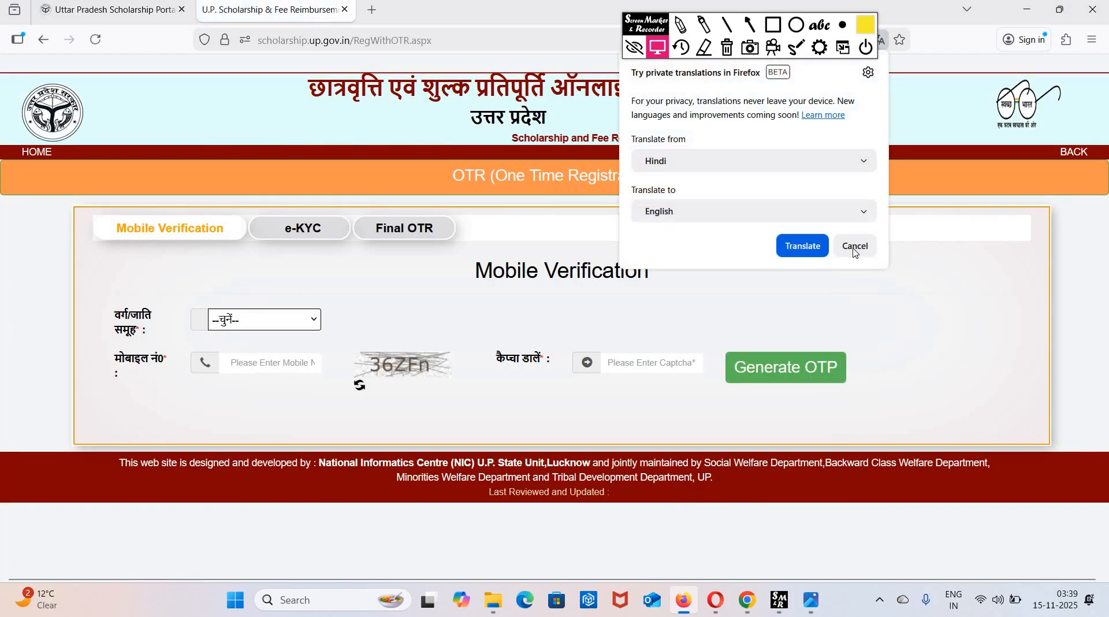
{"action": "left_click", "coordinate": [854, 248]}
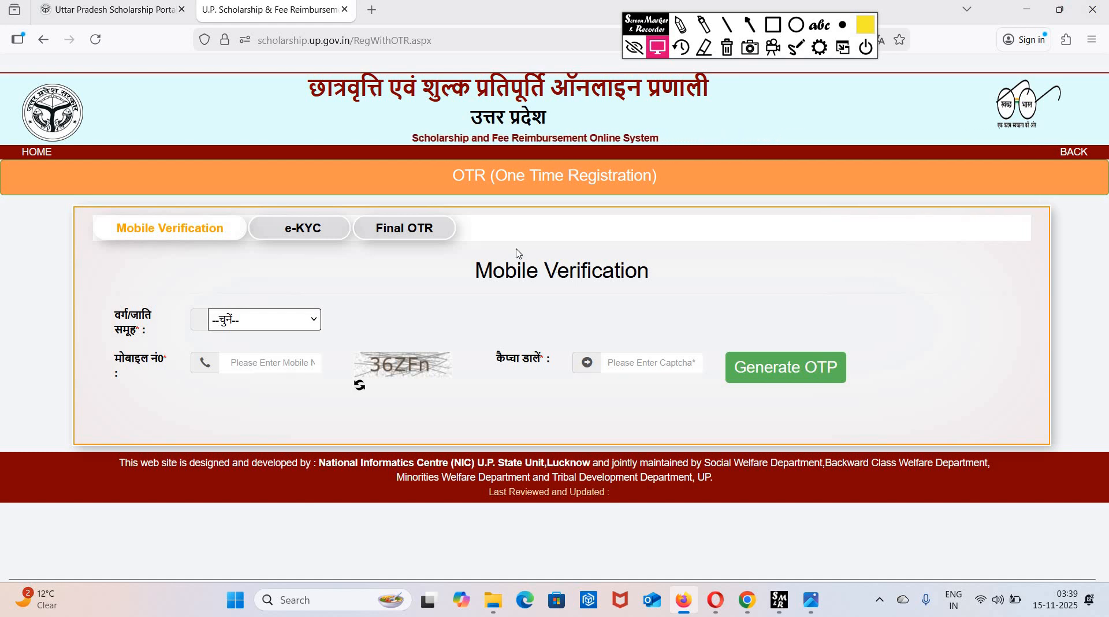
{"action": "left_click", "coordinate": [265, 328]}
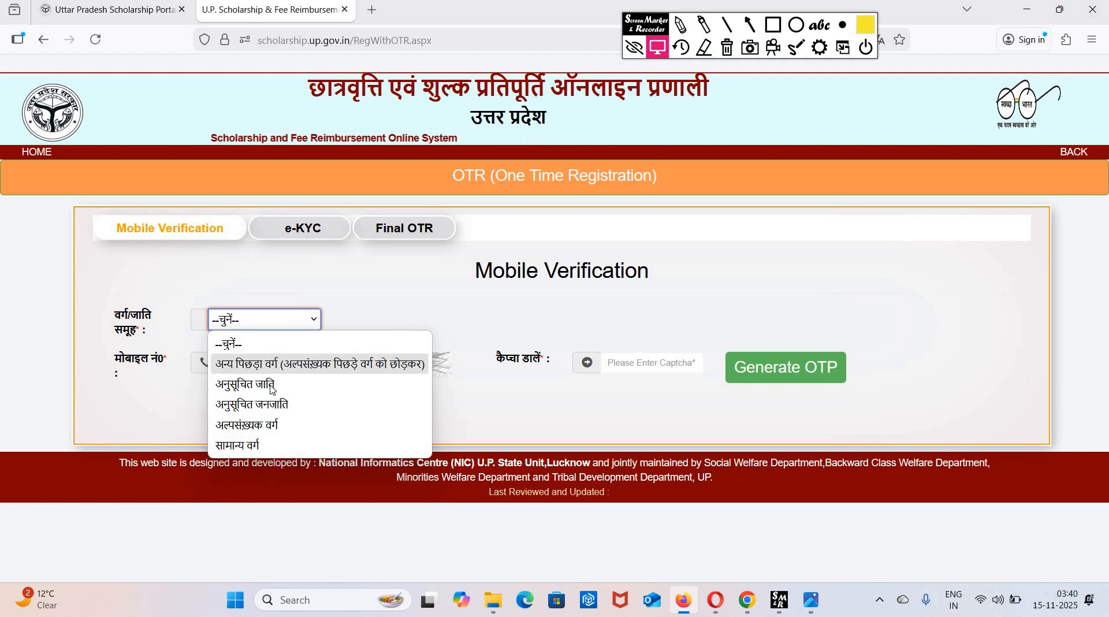
{"action": "left_click", "coordinate": [249, 384]}
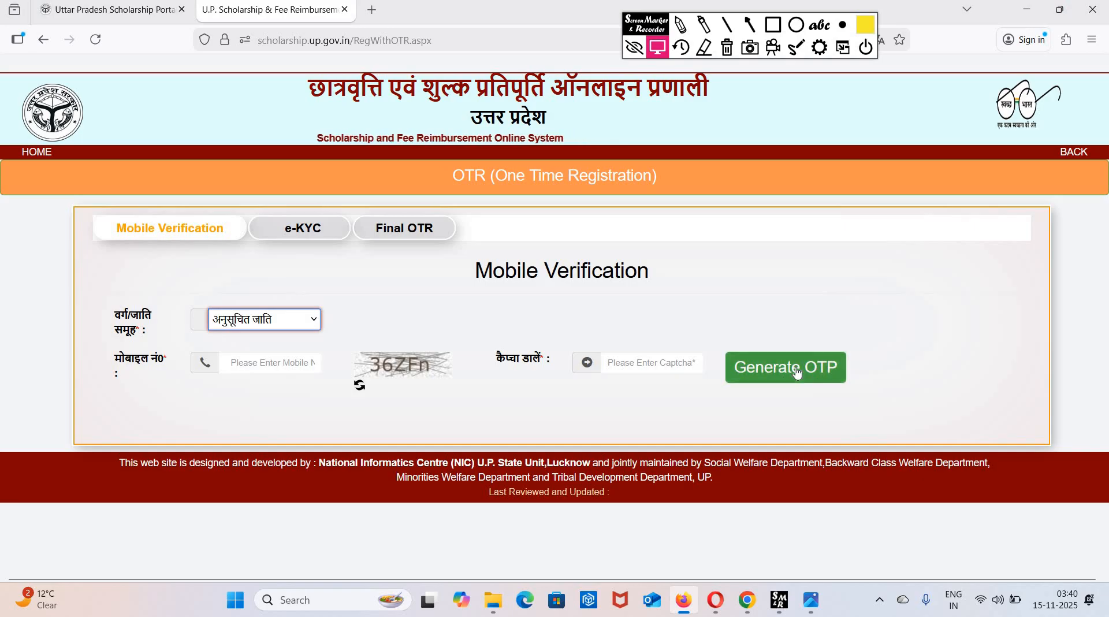
- Switch to Photos and view the saved screenshots of OTP sending, OTP verification and the e-KYC Aadhaar form
{"action": "left_click", "coordinate": [809, 602]}
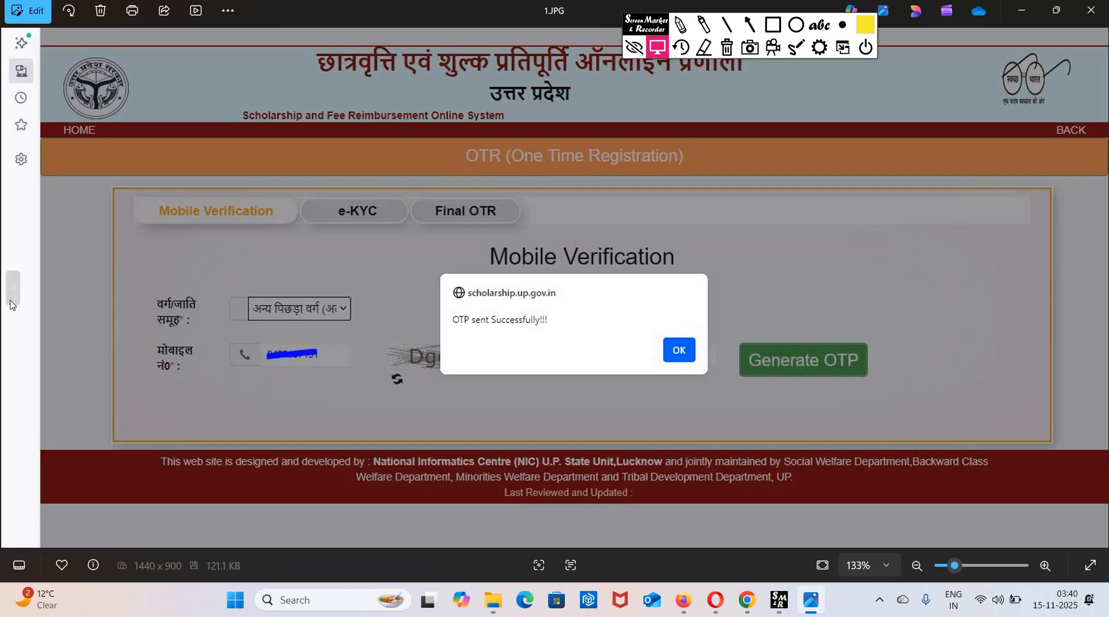
{"action": "left_click", "coordinate": [13, 287]}
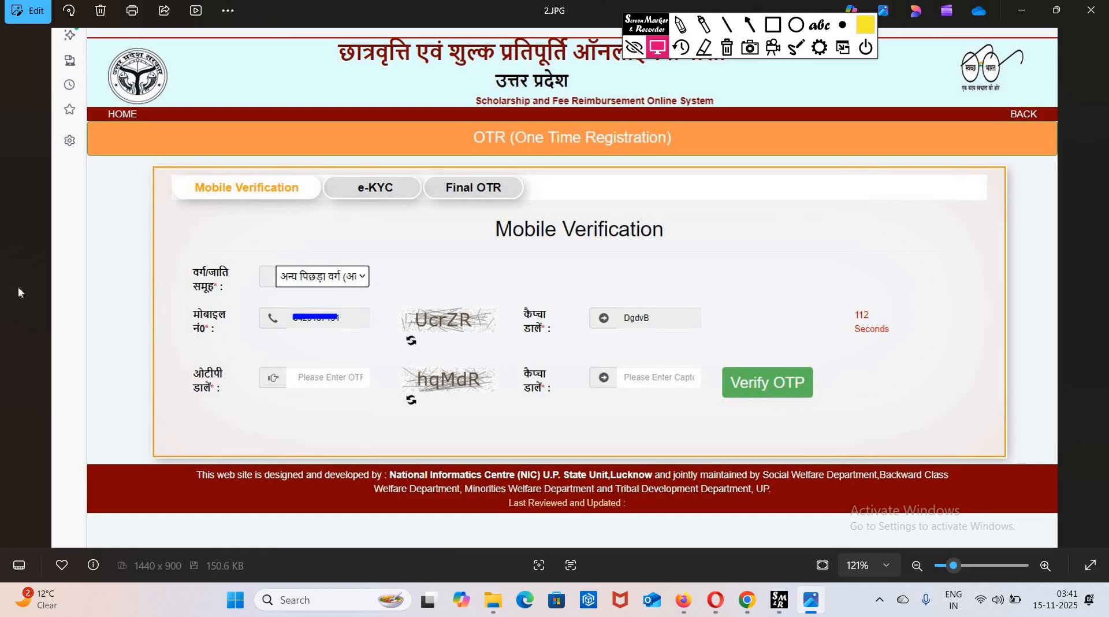
{"action": "key", "text": "Right"}
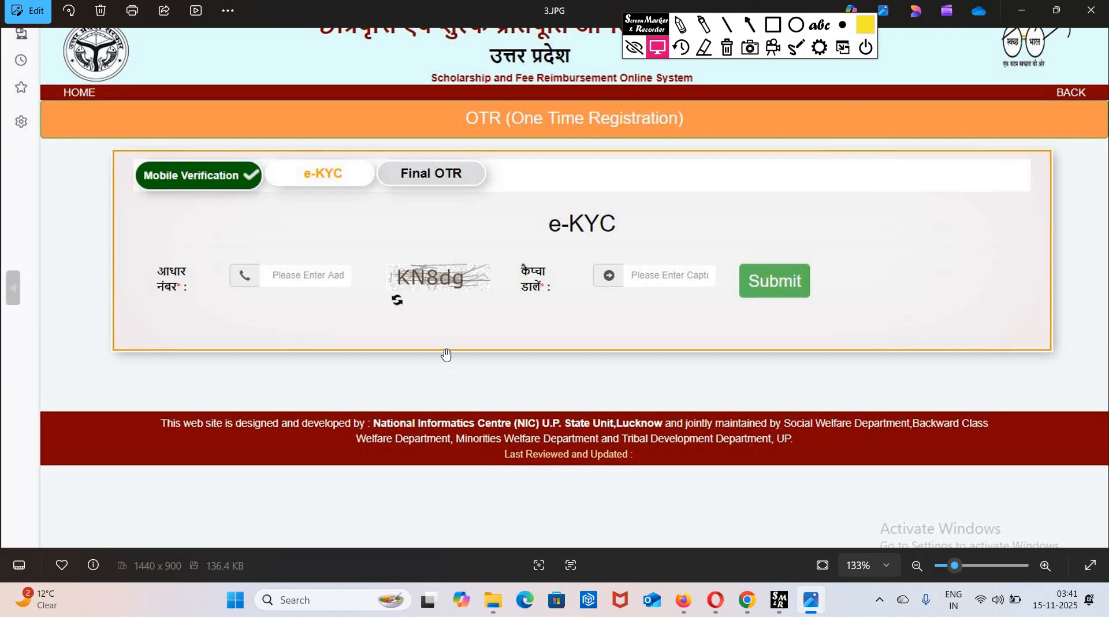
- View the DigiLocker screenshots covering sign-in, Aadhaar OTP verification, security PIN setup, document-sharing consent and request processing
{"action": "key", "text": "Right"}
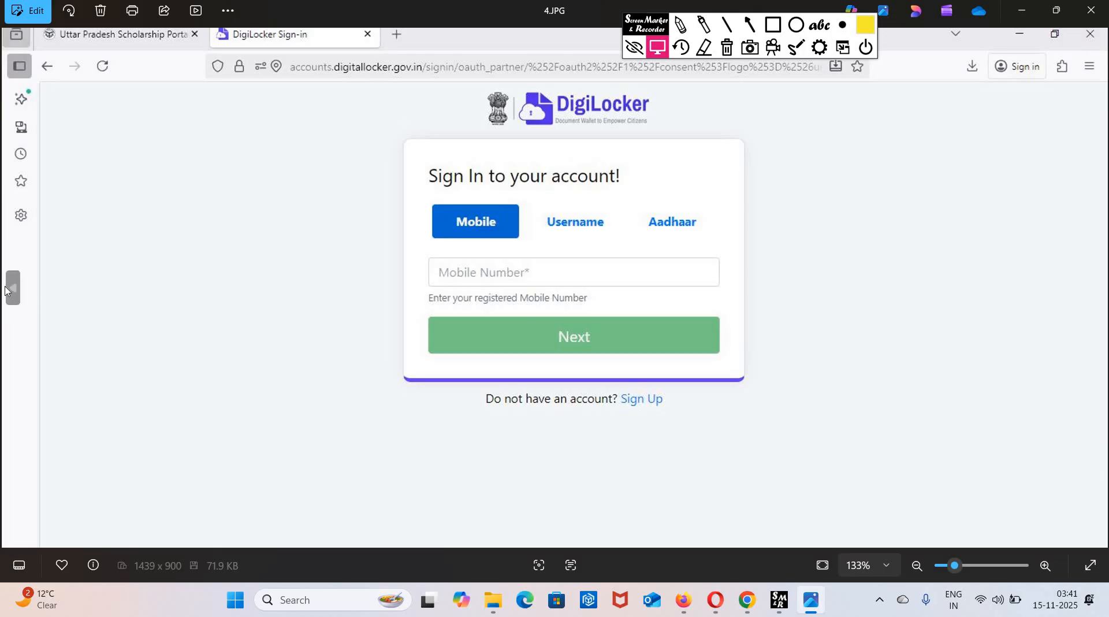
{"action": "key", "text": "Right"}
{"action": "scroll", "coordinate": [461, 197], "scroll_direction": "up", "scroll_amount": 2}
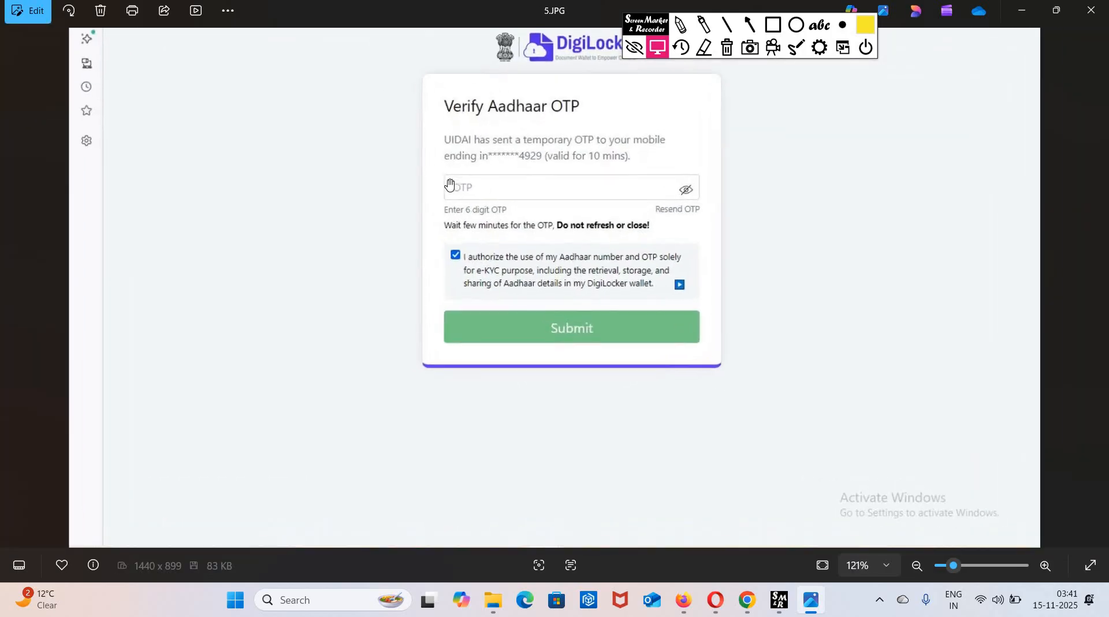
{"action": "scroll", "coordinate": [499, 184], "scroll_direction": "up", "scroll_amount": 1}
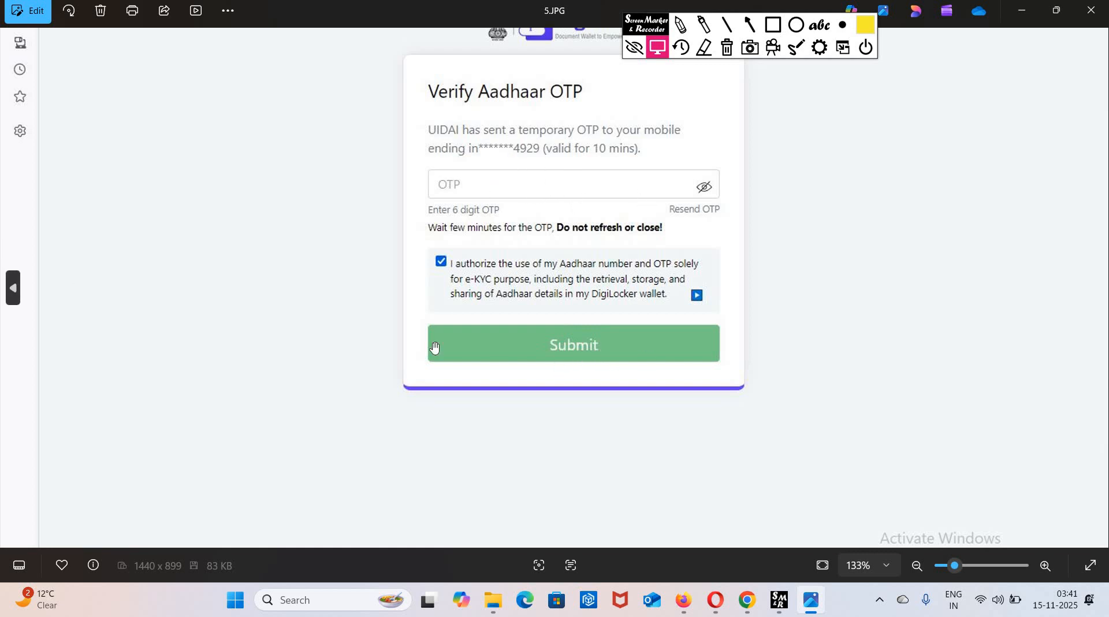
{"action": "key", "text": "Right"}
{"action": "scroll", "coordinate": [477, 219], "scroll_direction": "up", "scroll_amount": 3}
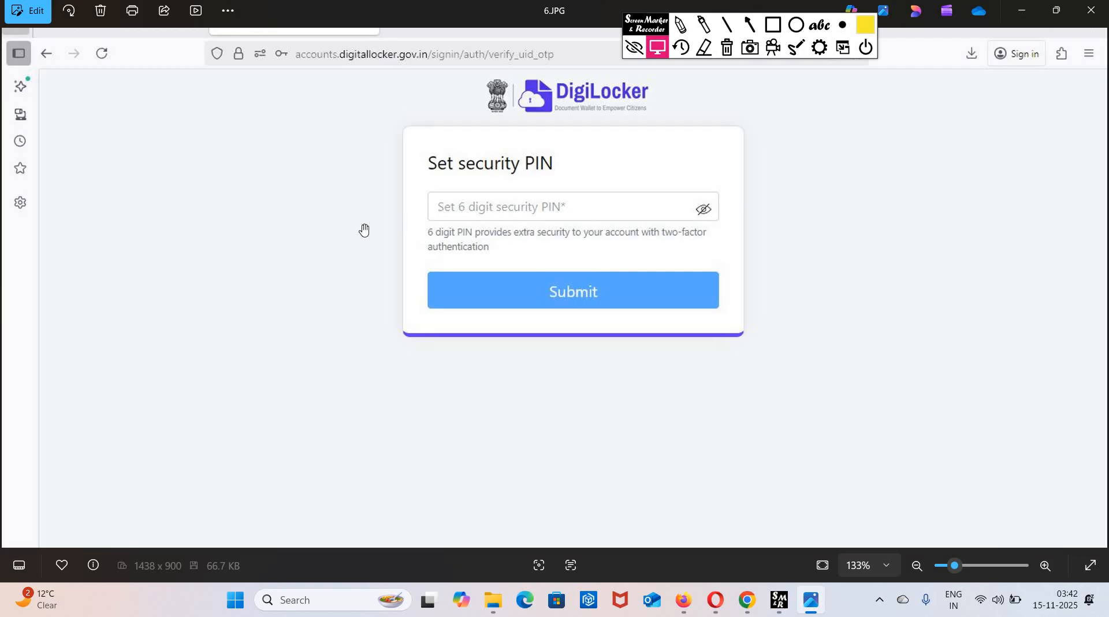
{"action": "key", "text": "Right"}
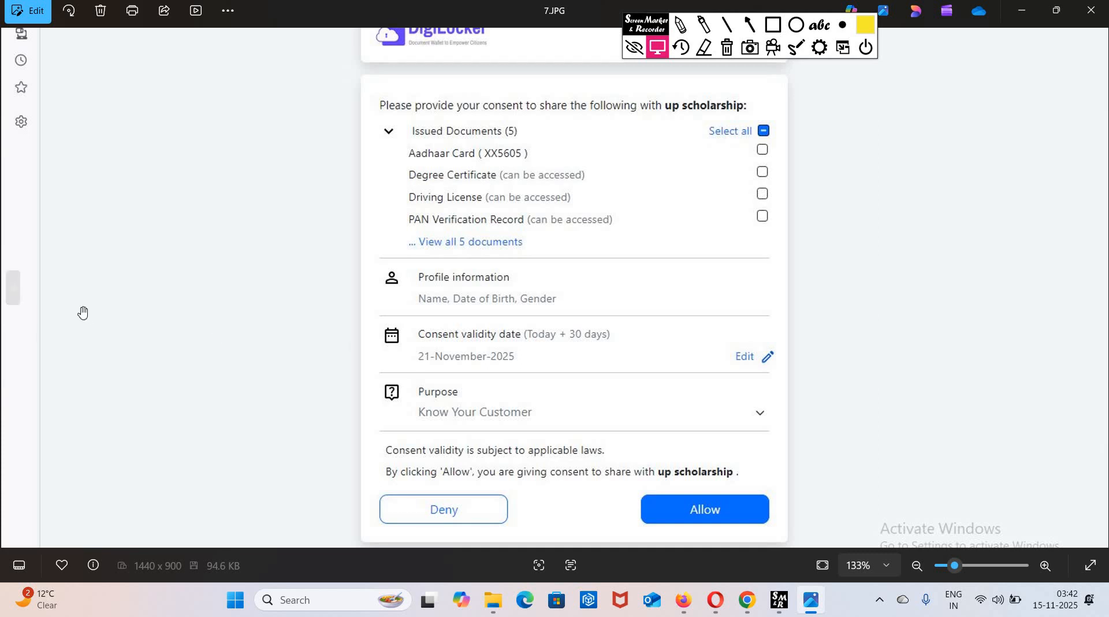
{"action": "key", "text": "Right"}
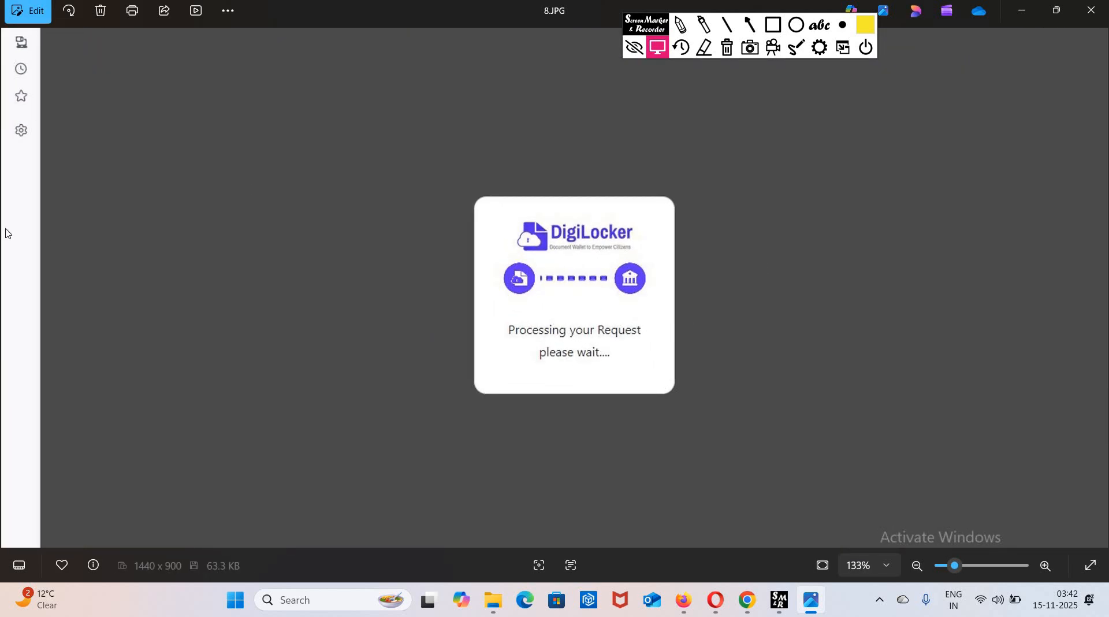
- Review the screenshots of the Aadhaar details for e-KYC verification and the Final OTR form
{"action": "key", "text": "Right"}
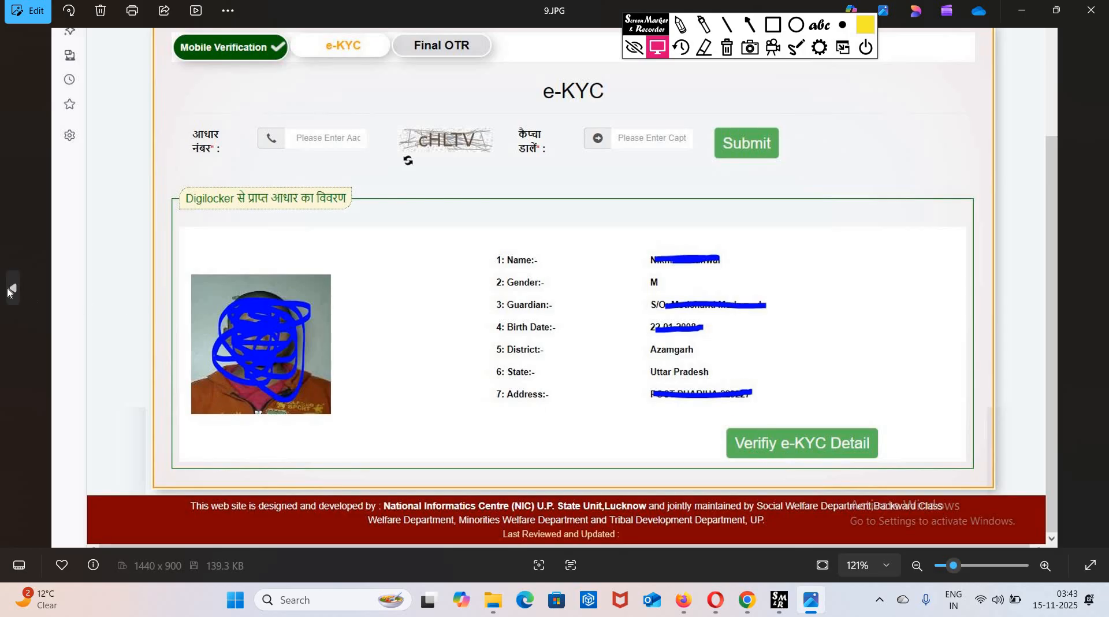
{"action": "left_click", "coordinate": [11, 288]}
{"action": "left_click", "coordinate": [12, 288]}
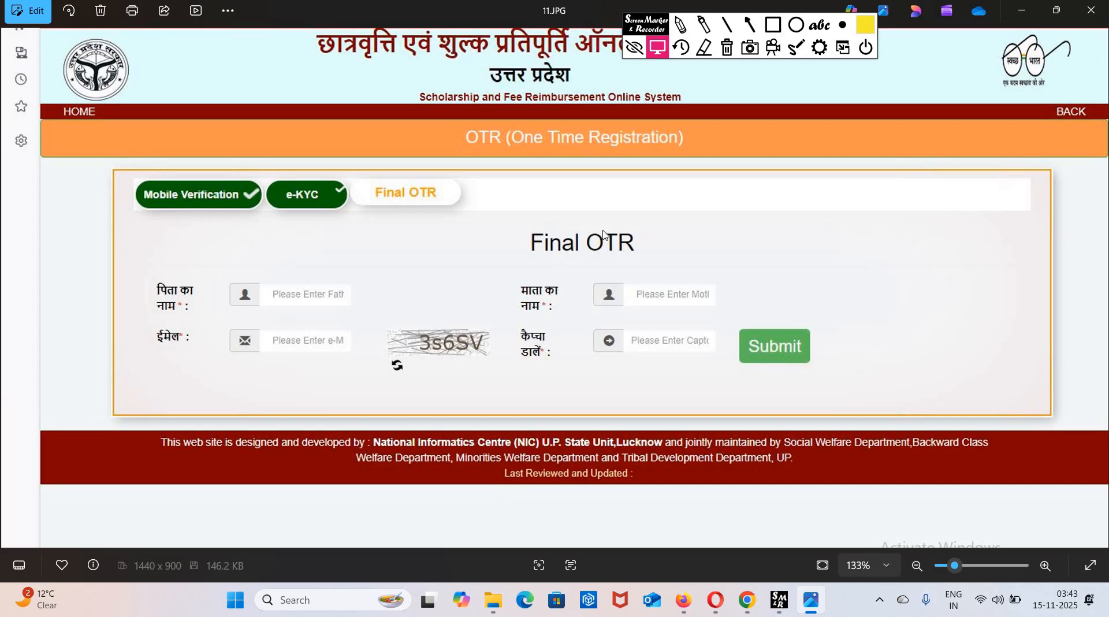
- Return to the scholarship portal and open the Postmatric Other Than Intermediate (Fresh) student registration for ST, SC and General category
{"action": "key", "text": "alt+Tab"}
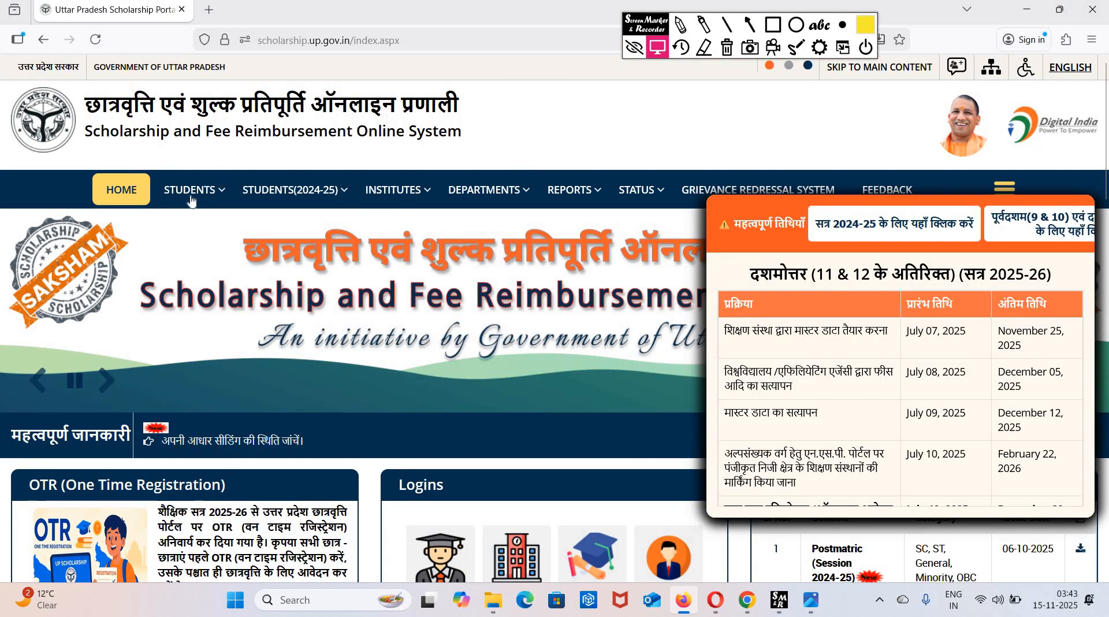
{"action": "mouse_move", "coordinate": [191, 199]}
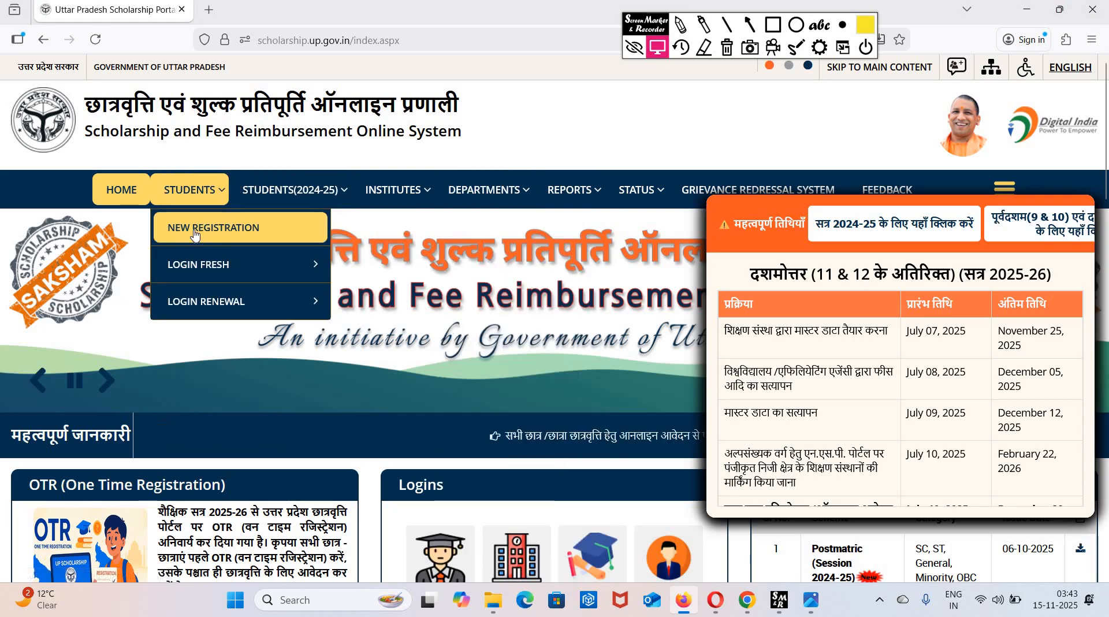
{"action": "left_click", "coordinate": [194, 230]}
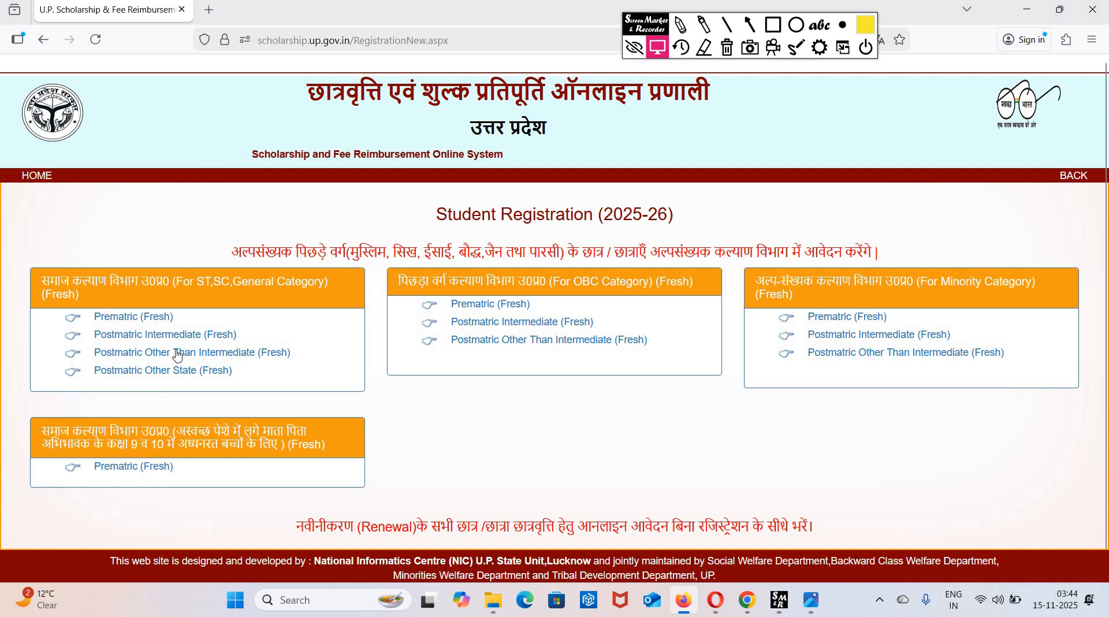
{"action": "left_click", "coordinate": [108, 359]}
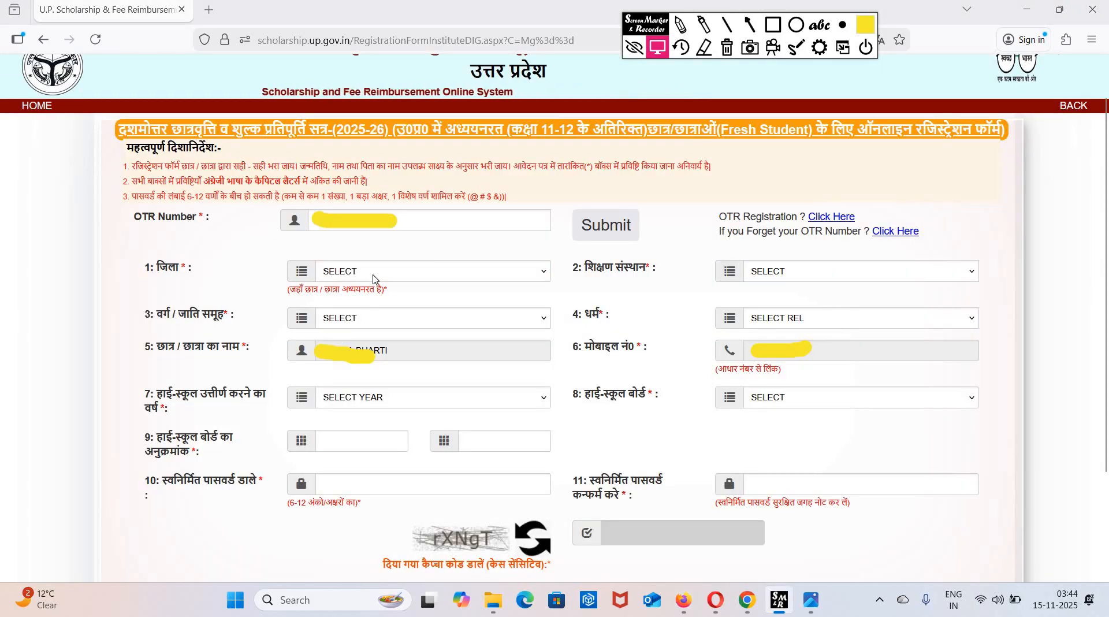
- Examine the available options for district, category and religion on the student registration form without choosing any
{"action": "left_click", "coordinate": [373, 274]}
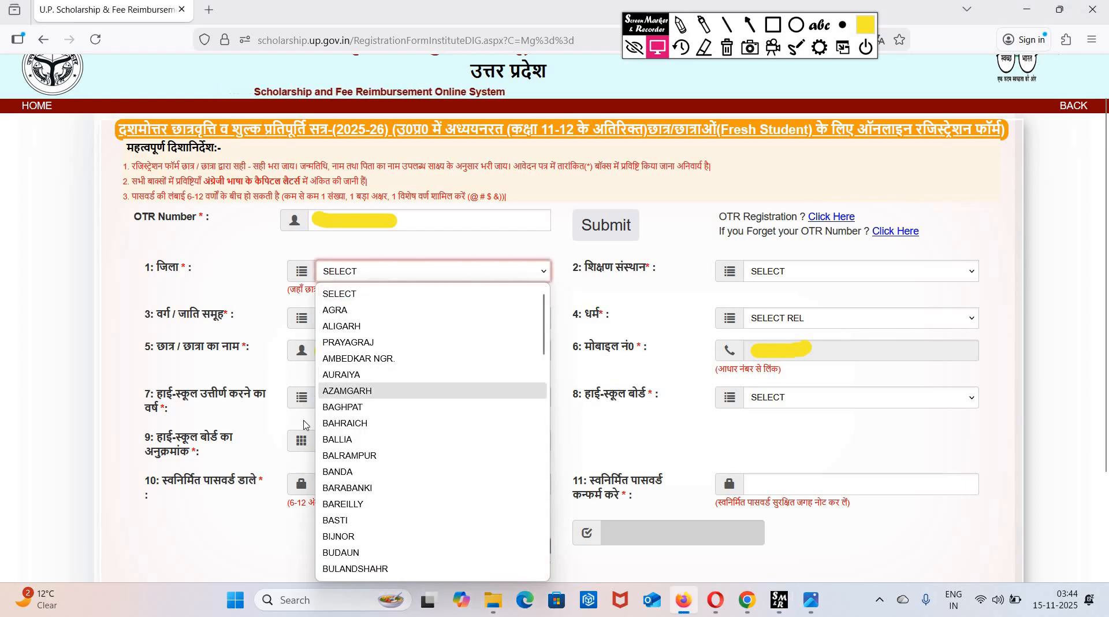
{"action": "left_click", "coordinate": [301, 296]}
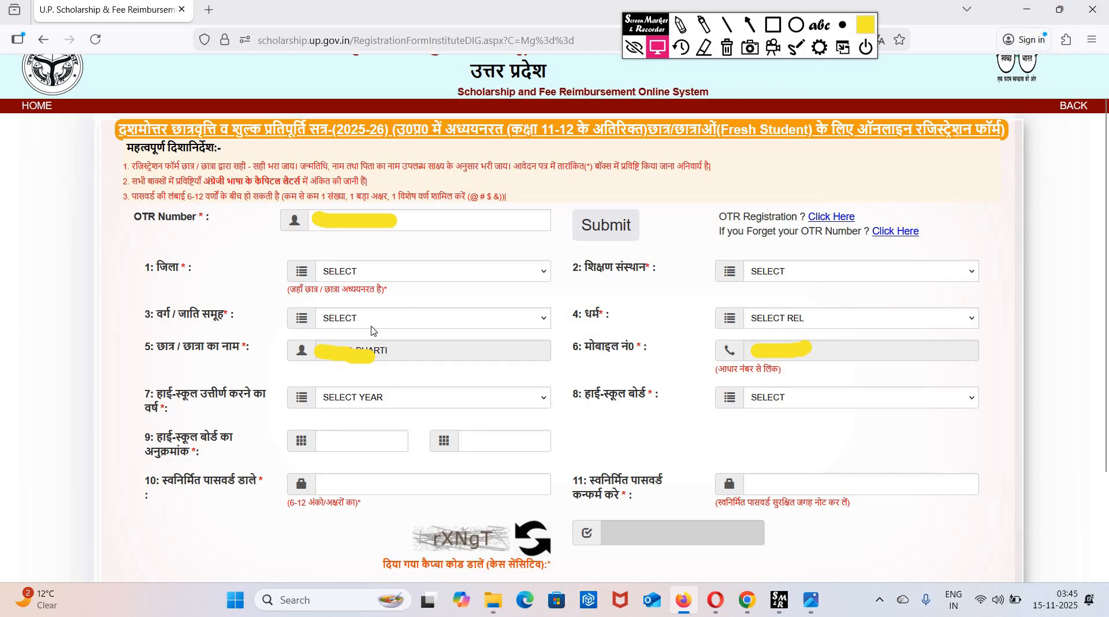
{"action": "left_click", "coordinate": [375, 321]}
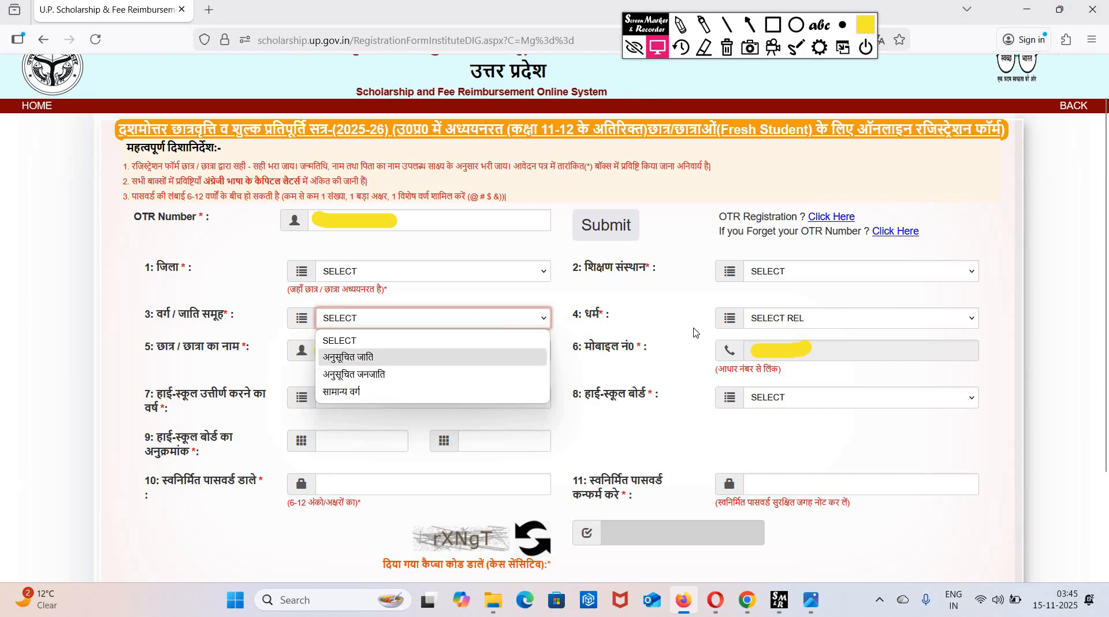
{"action": "left_click", "coordinate": [789, 327]}
{"action": "left_click", "coordinate": [794, 322]}
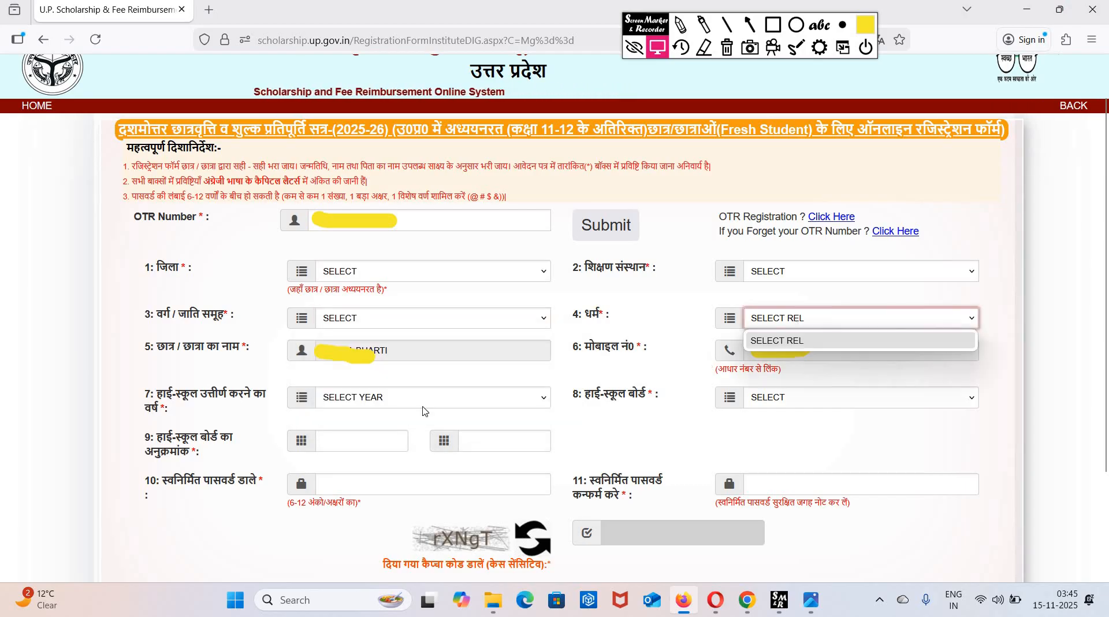
{"action": "left_click", "coordinate": [425, 411]}
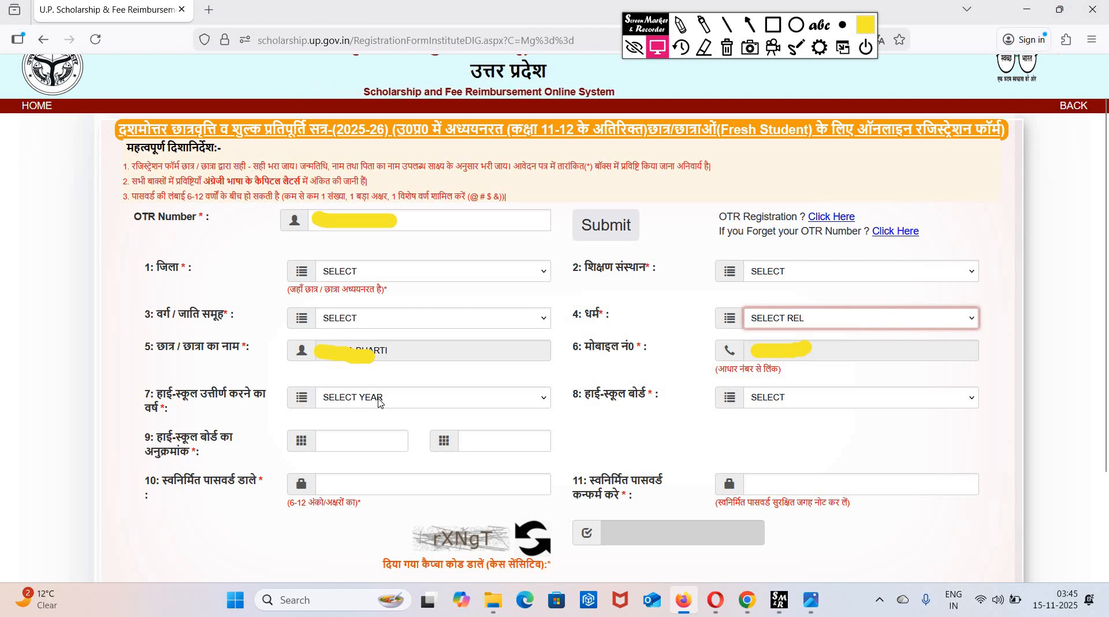
- Examine the high school year, board, roll number and password fields along with the password rules on the registration form without filling them in
{"action": "left_click", "coordinate": [378, 402]}
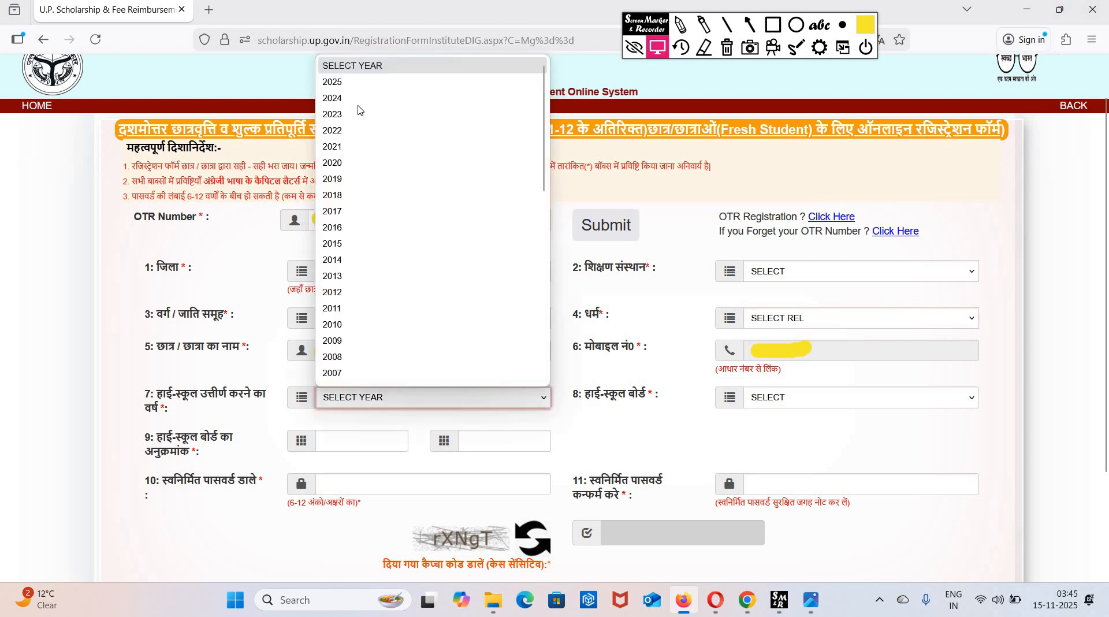
{"action": "left_click", "coordinate": [793, 385]}
{"action": "left_click", "coordinate": [801, 405]}
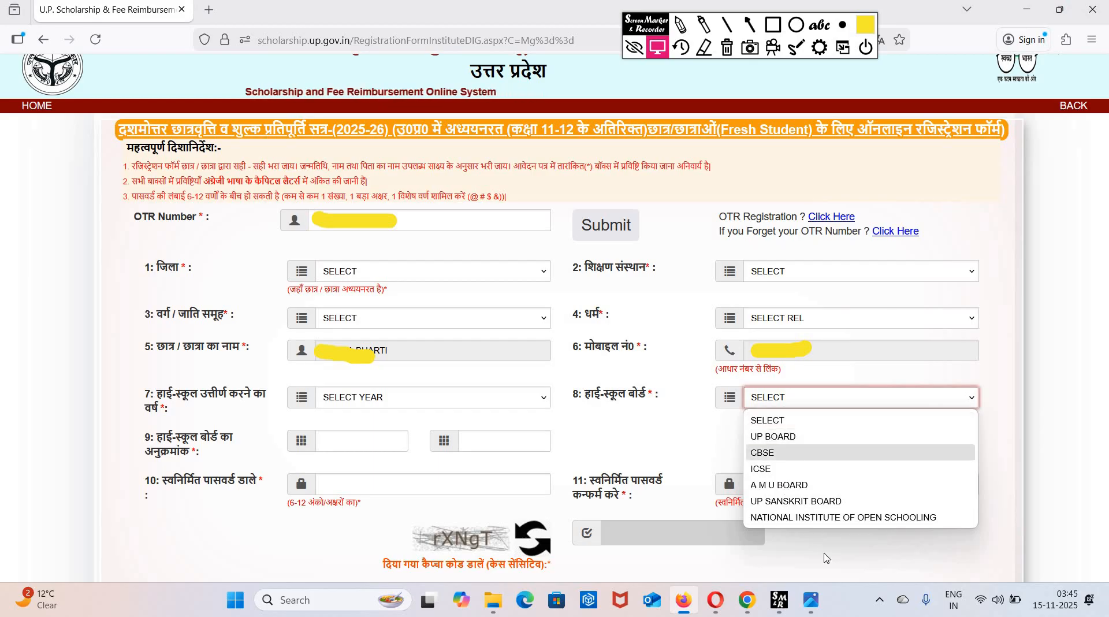
{"action": "left_click", "coordinate": [540, 436]}
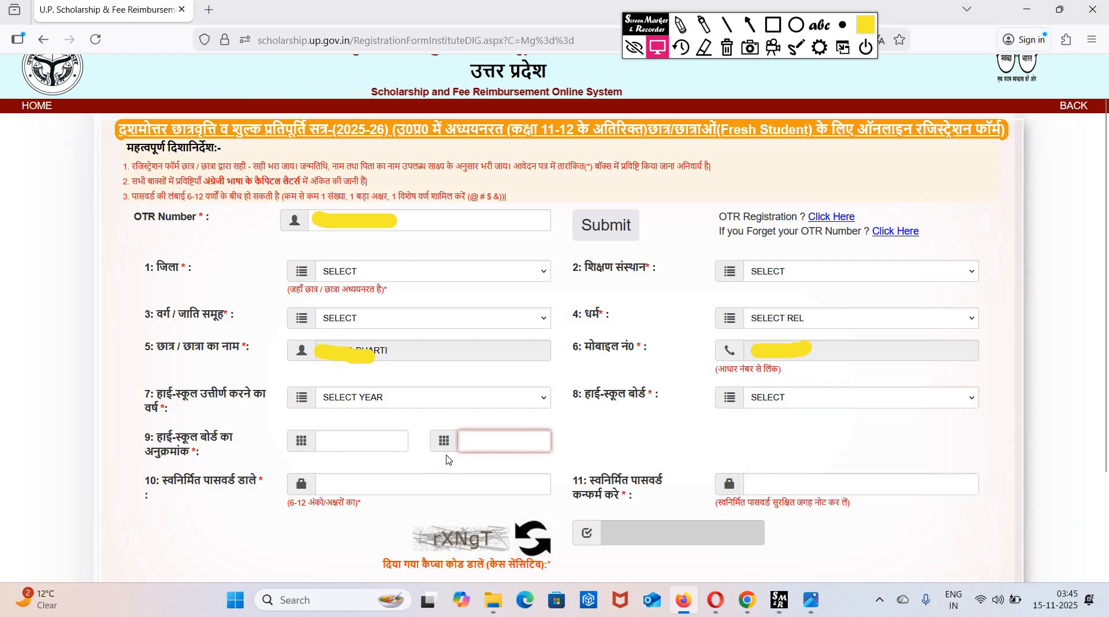
{"action": "left_click_drag", "start_coordinate": [446, 456], "coordinate": [475, 447]}
{"action": "left_click", "coordinate": [390, 518]}
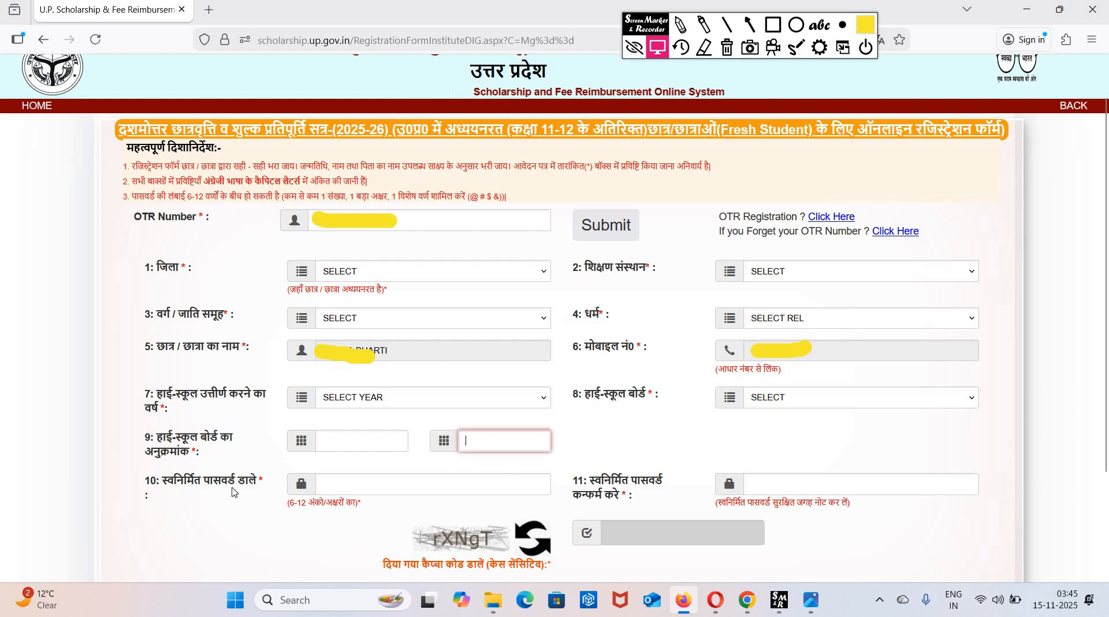
{"action": "left_click_drag", "start_coordinate": [237, 486], "coordinate": [366, 493]}
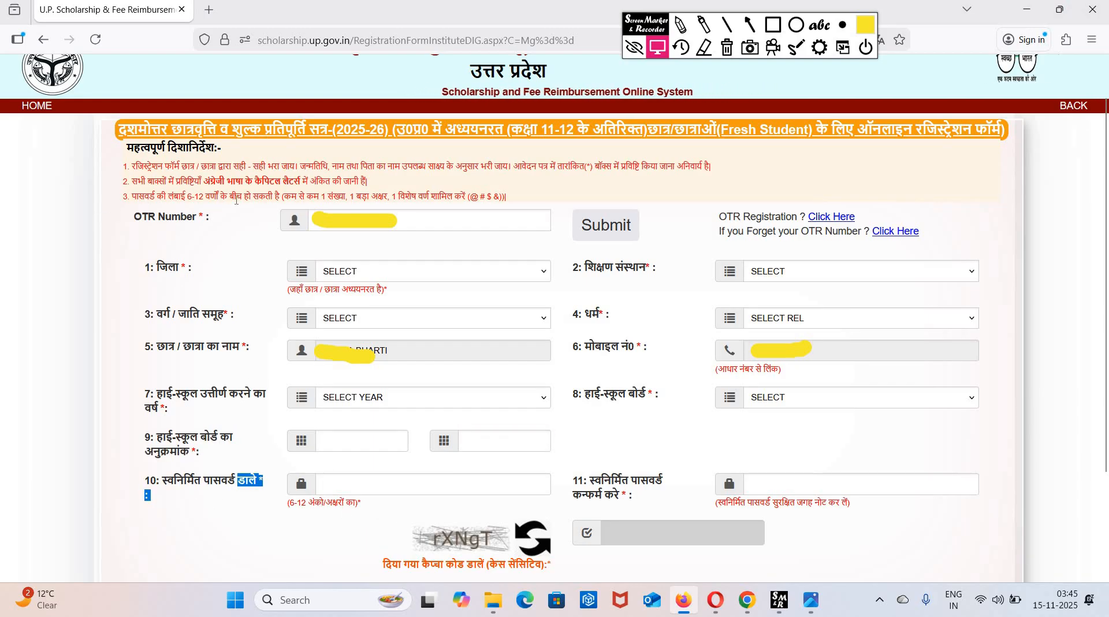
{"action": "left_click_drag", "start_coordinate": [145, 203], "coordinate": [327, 199]}
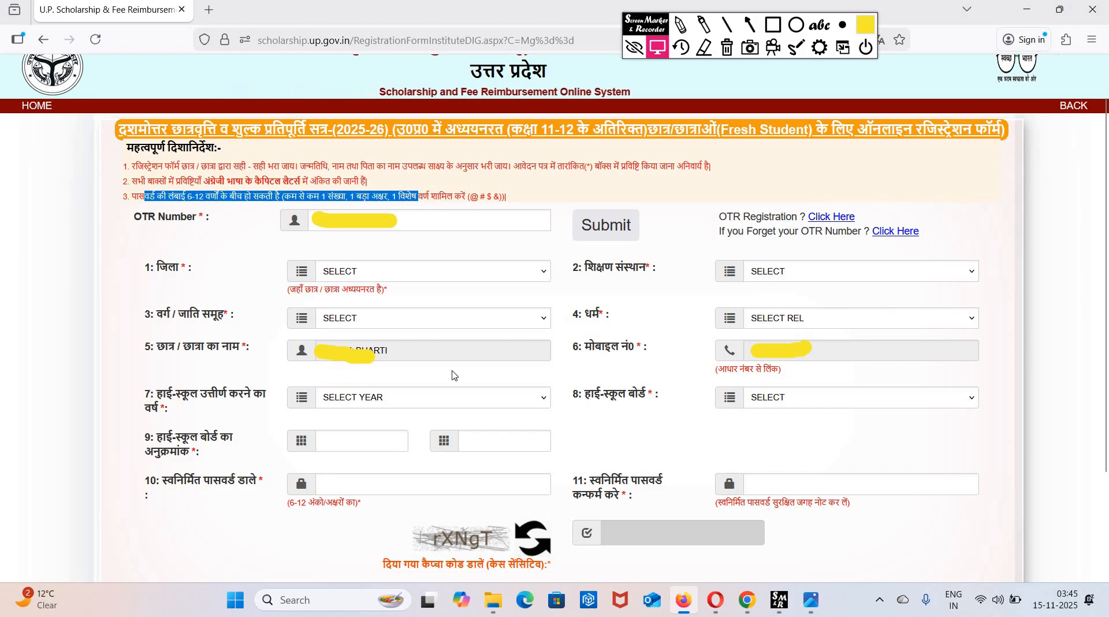
{"action": "left_click", "coordinate": [399, 485]}
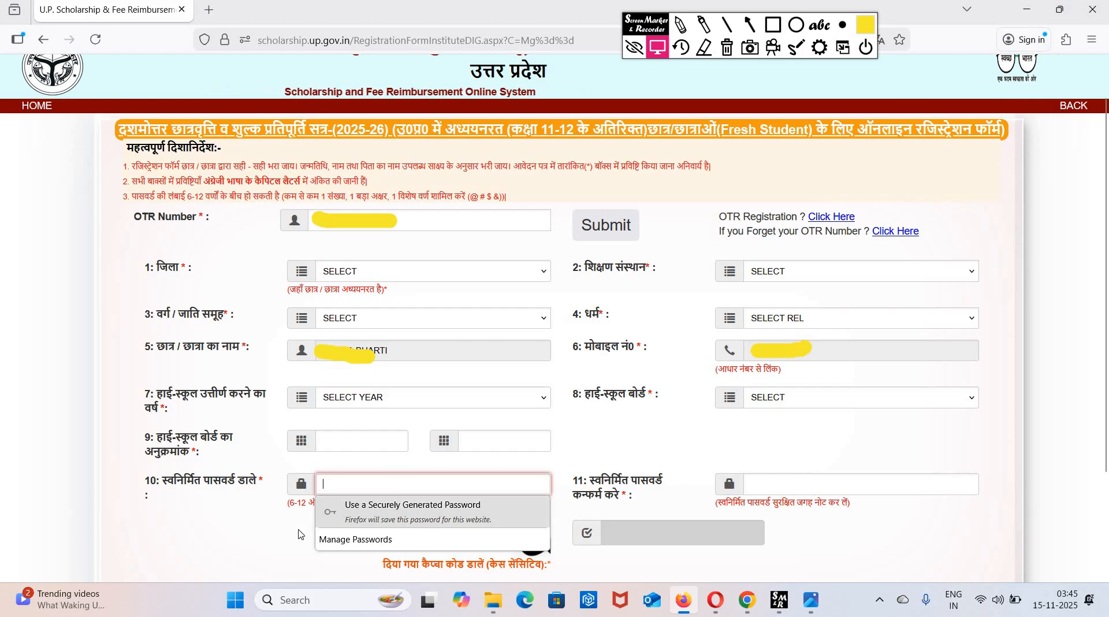
{"action": "left_click", "coordinate": [705, 508]}
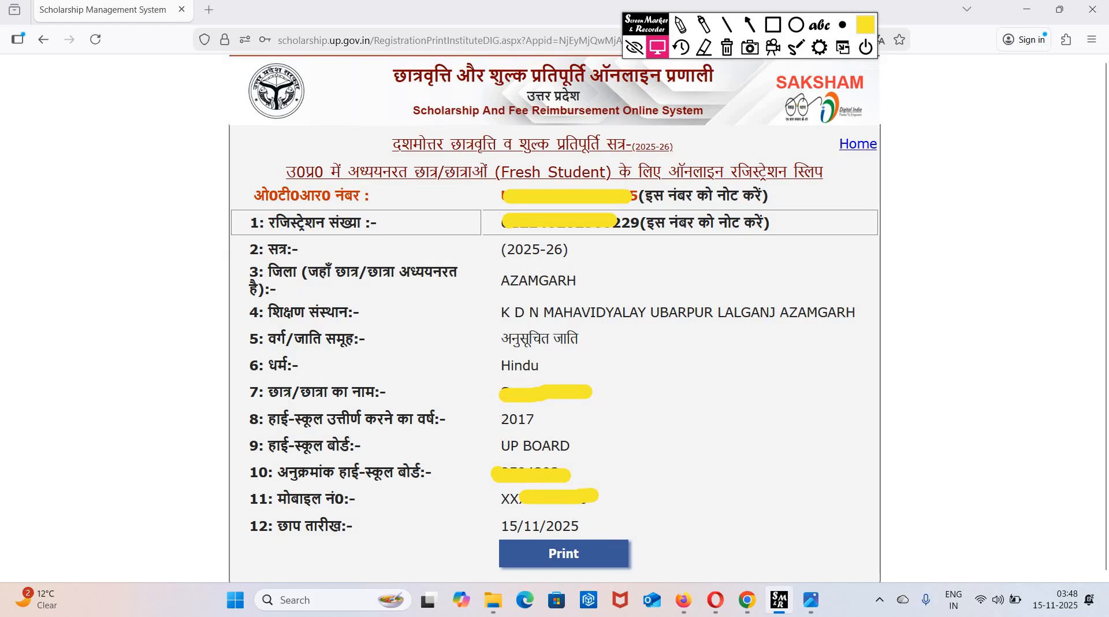
- Open scholarship.up.gov.in in a new tab, clear the highlighter marks, and bring up the fresh login choices for students
{"action": "key", "text": "ctrl+t"}
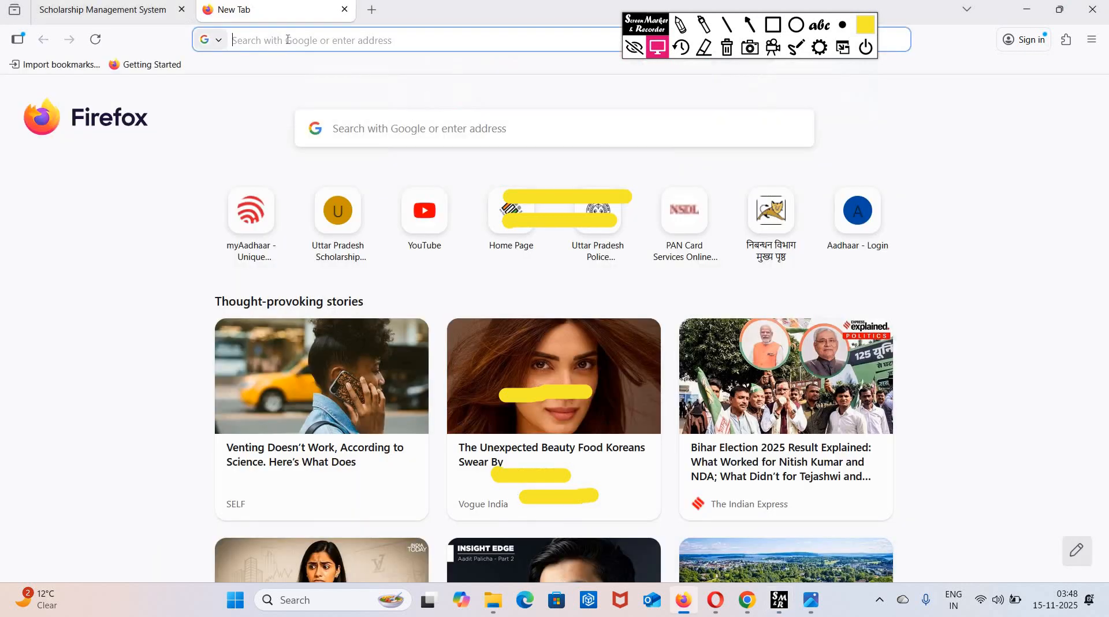
{"action": "left_click", "coordinate": [288, 39]}
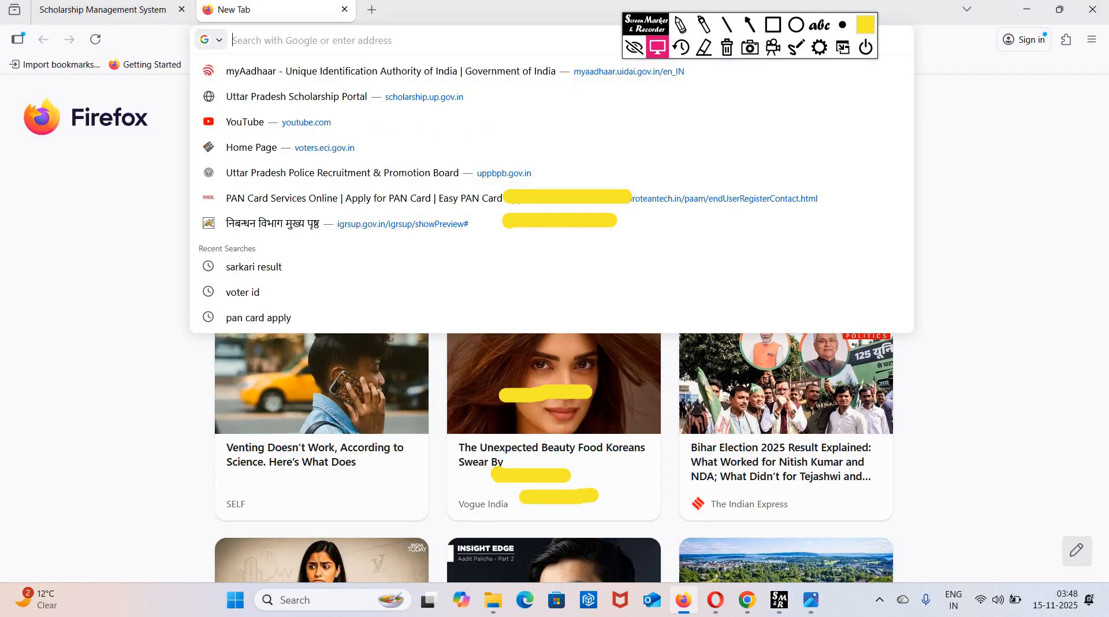
{"action": "type", "text": "scholarship.up.gov.in/"}
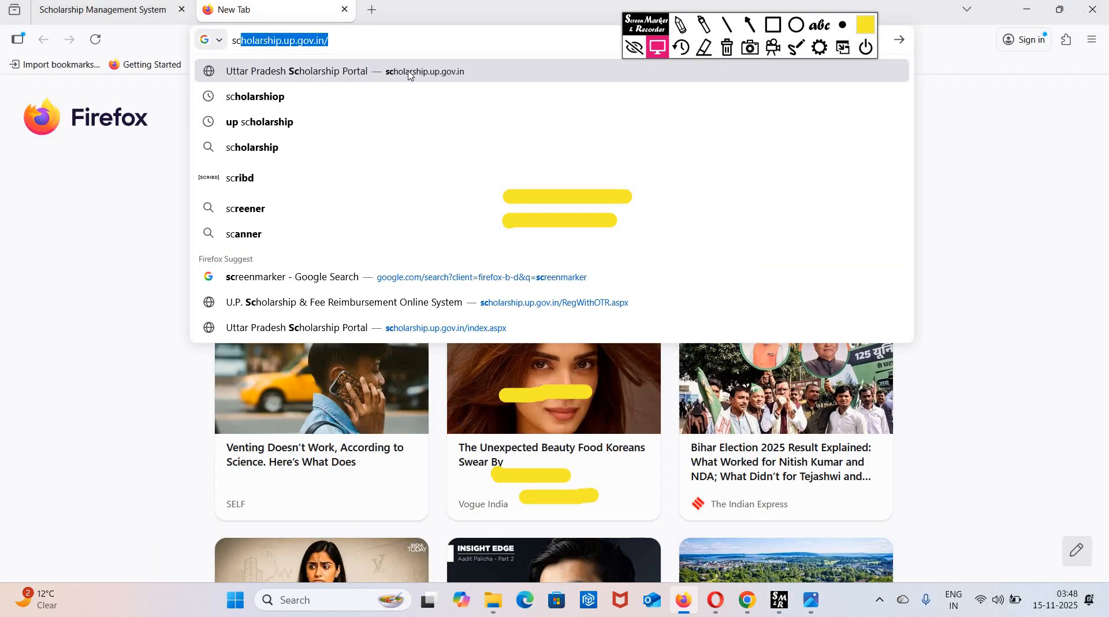
{"action": "left_click", "coordinate": [411, 75]}
{"action": "left_click", "coordinate": [734, 53]}
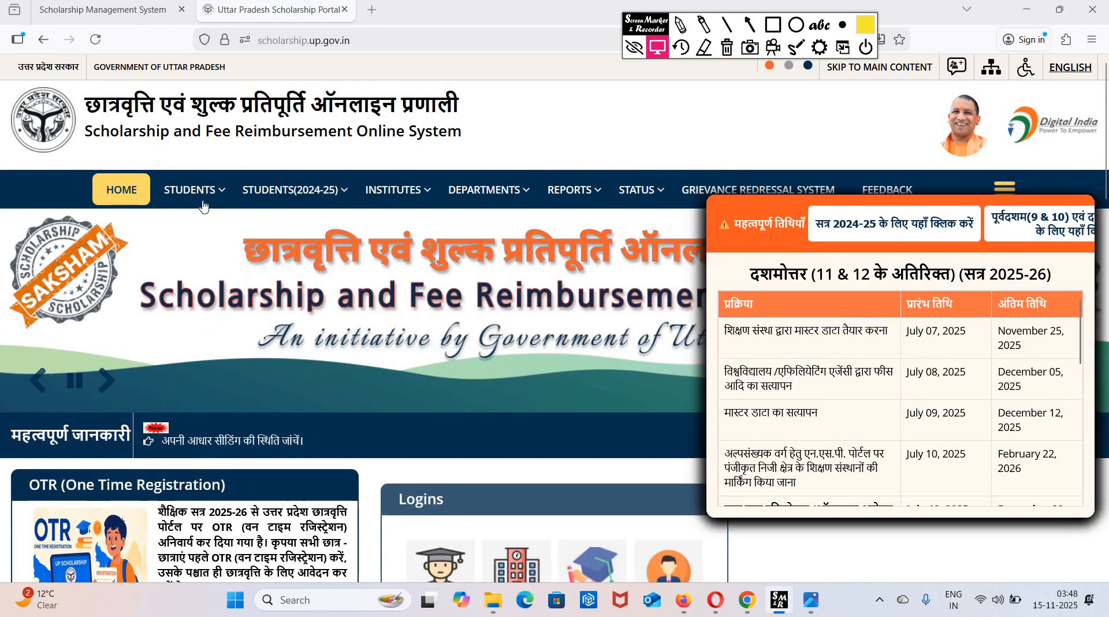
{"action": "mouse_move", "coordinate": [203, 202]}
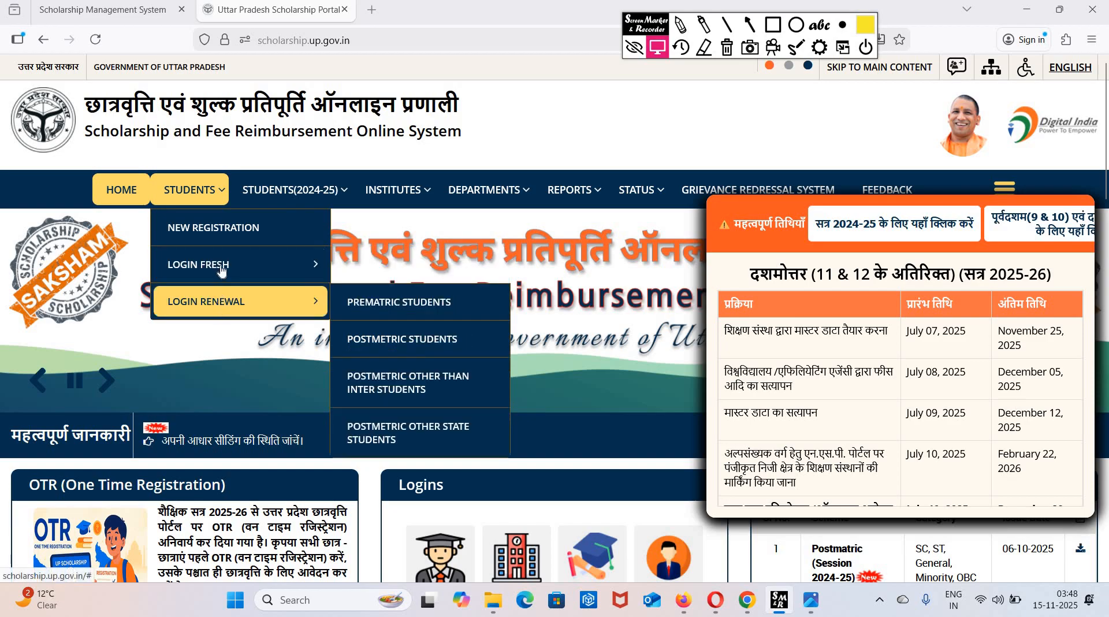
{"action": "mouse_move", "coordinate": [220, 269]}
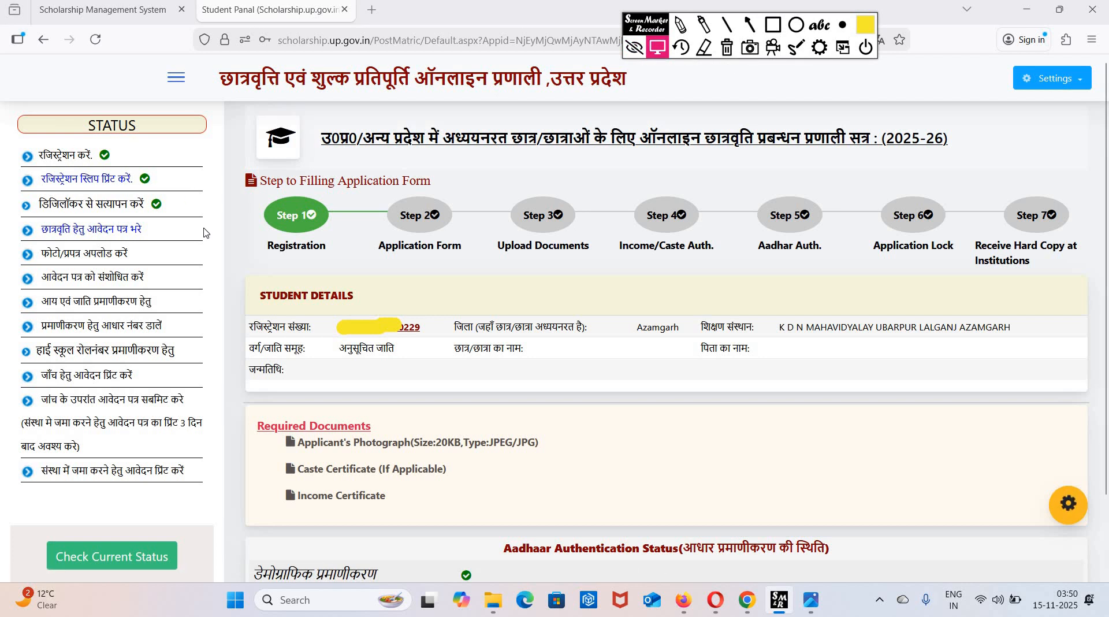
- Open the scholarship application form and choose the M.A. course with the Master of Arts (Political Science) branch
{"action": "left_click", "coordinate": [83, 230]}
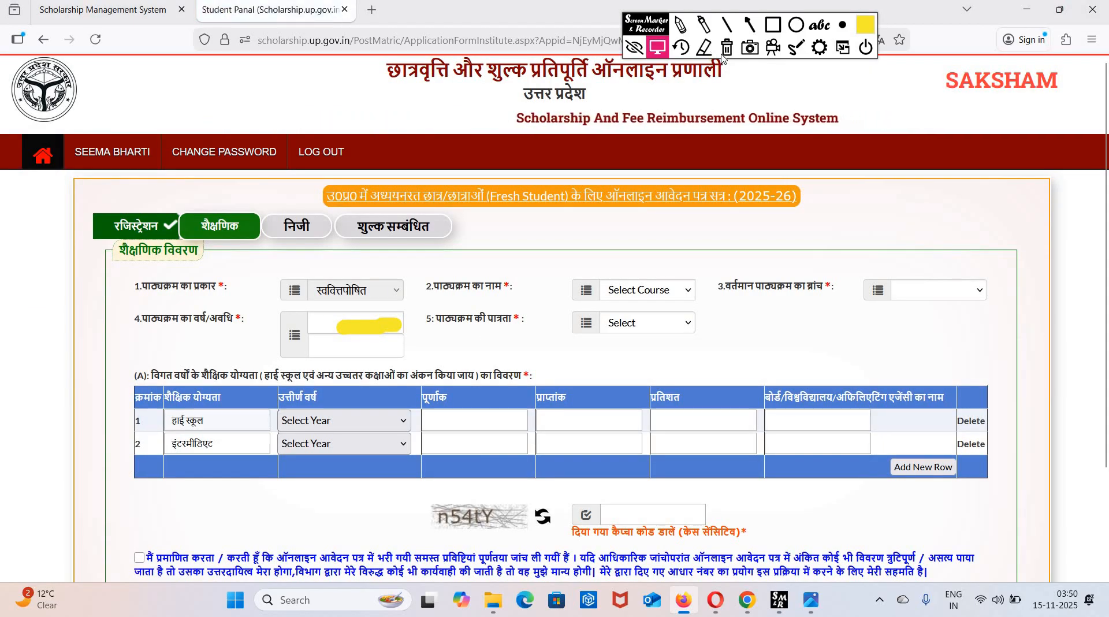
{"action": "left_click", "coordinate": [734, 49]}
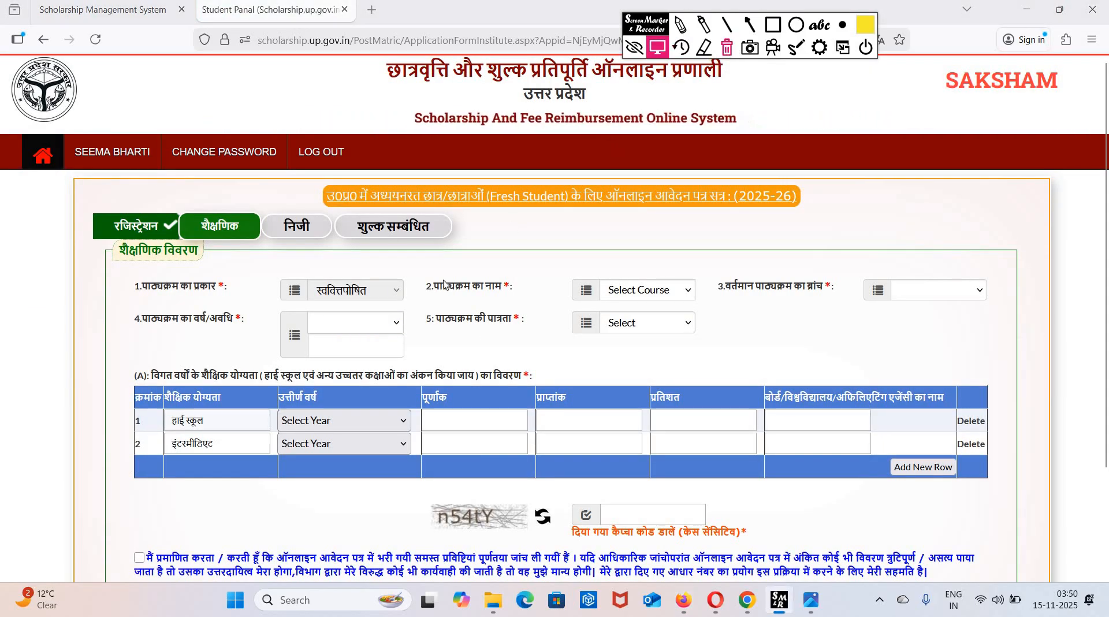
{"action": "left_click", "coordinate": [648, 295]}
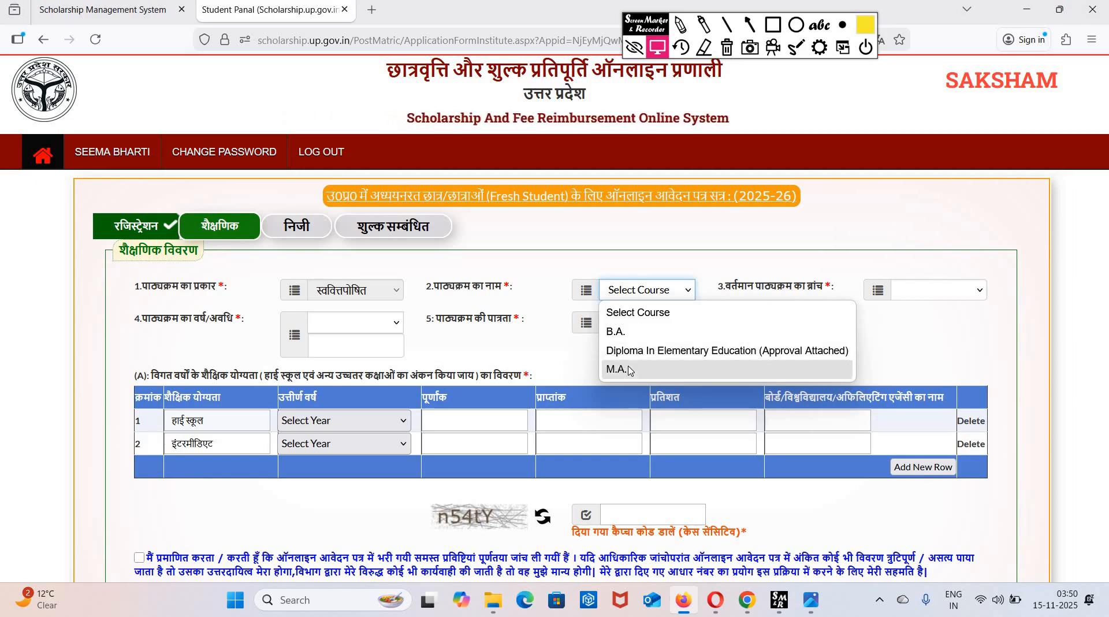
{"action": "left_click", "coordinate": [630, 370]}
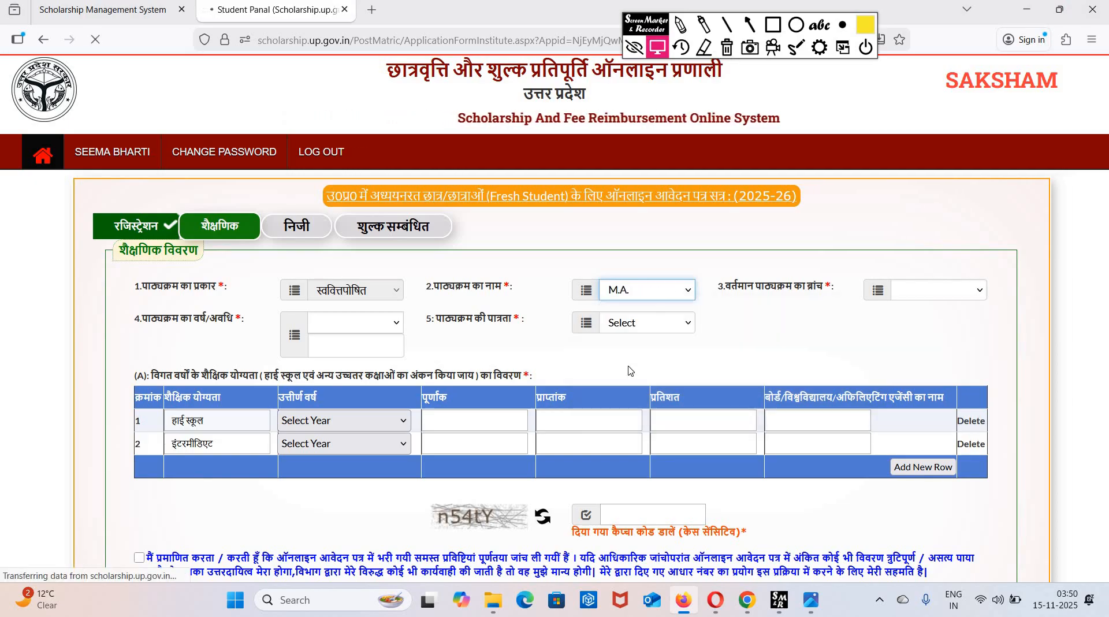
{"action": "left_click", "coordinate": [948, 292]}
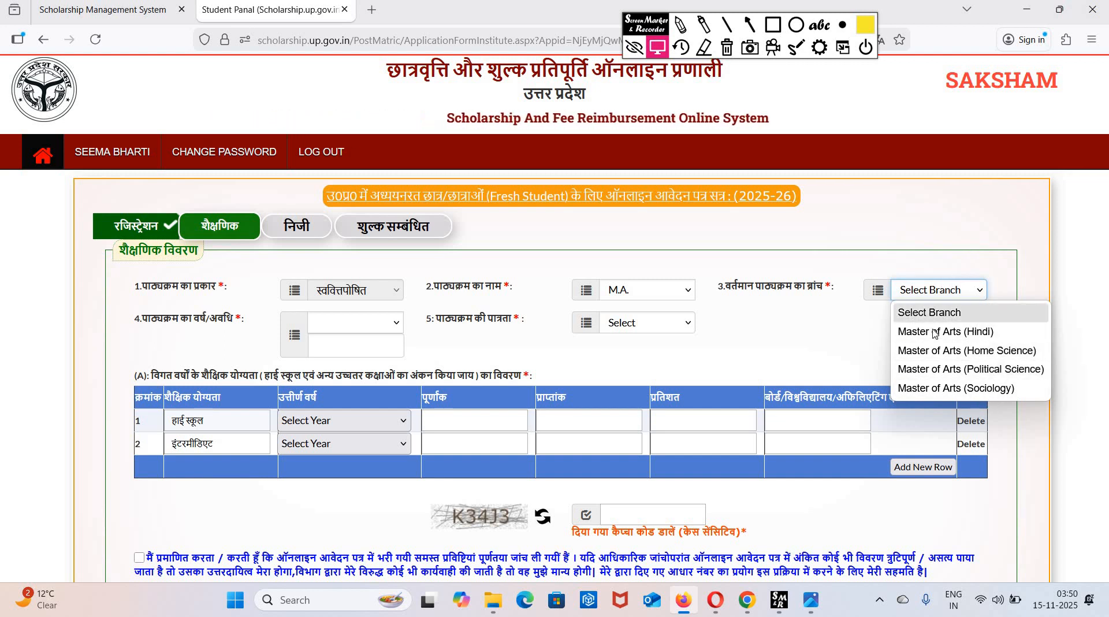
{"action": "left_click", "coordinate": [916, 366]}
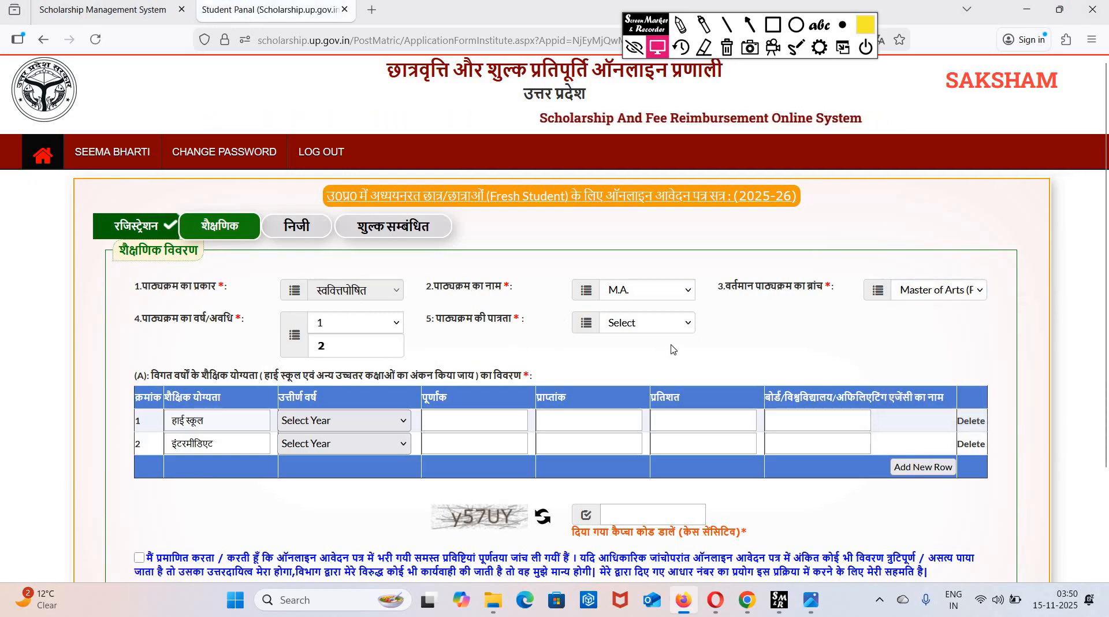
- Select 1 as the course year and set the course eligibility to स्नातक with B A as the qualification
{"action": "left_click", "coordinate": [356, 328]}
{"action": "left_click", "coordinate": [347, 355]}
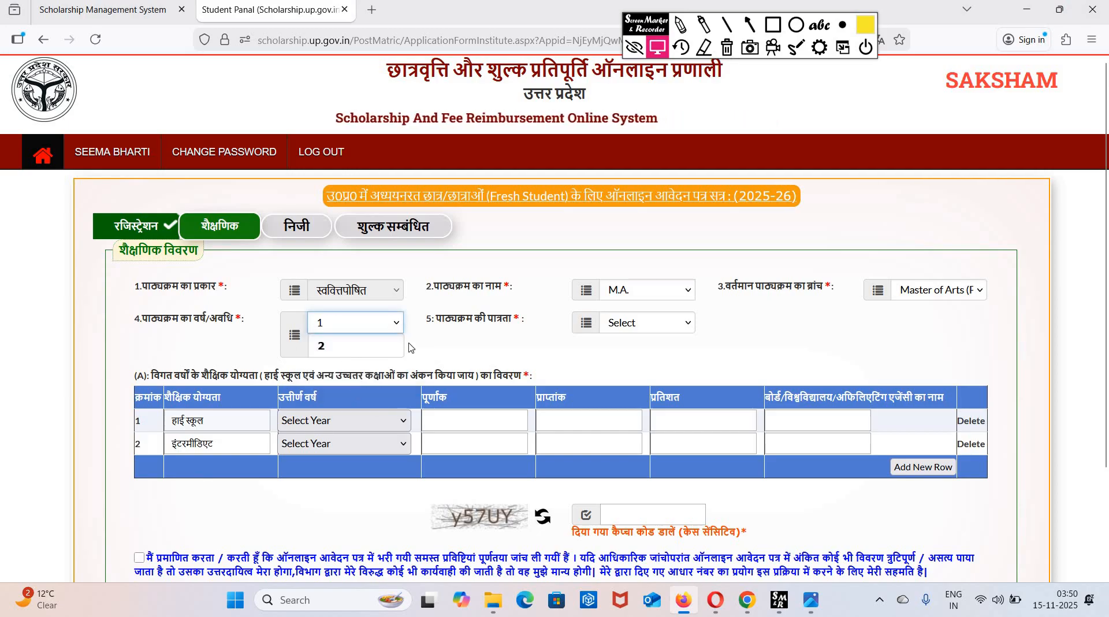
{"action": "left_click", "coordinate": [368, 323]}
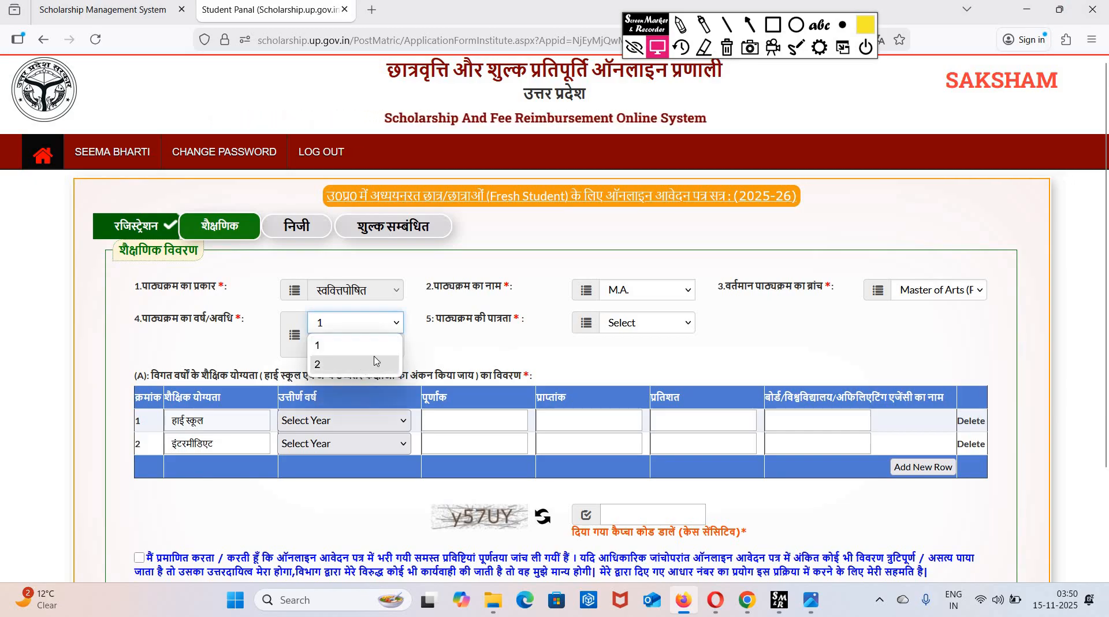
{"action": "left_click", "coordinate": [680, 326]}
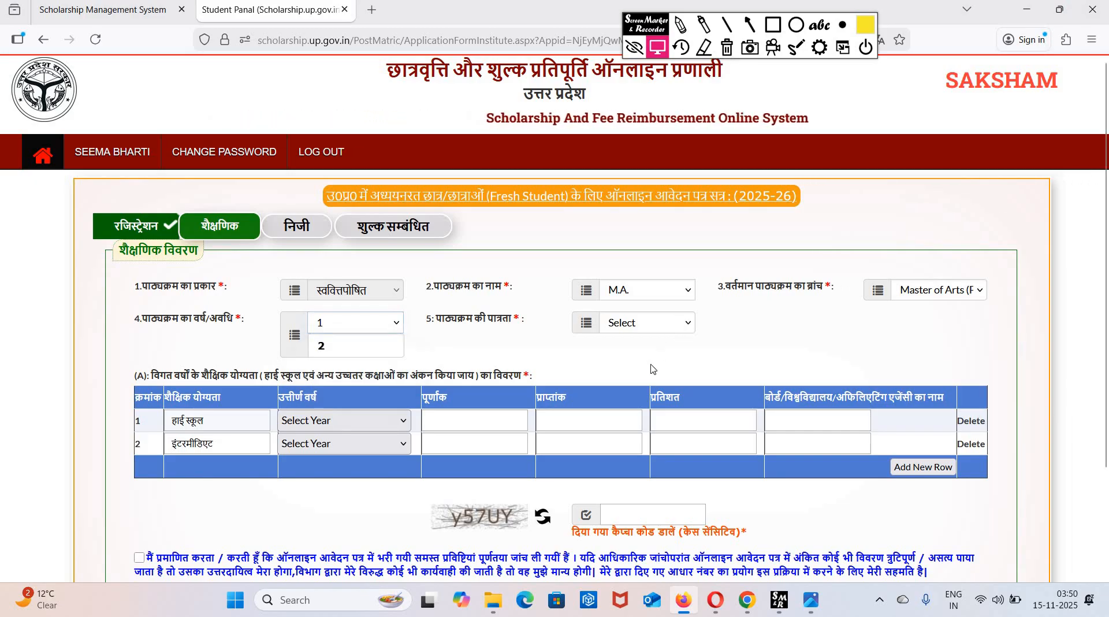
{"action": "left_click", "coordinate": [656, 324]}
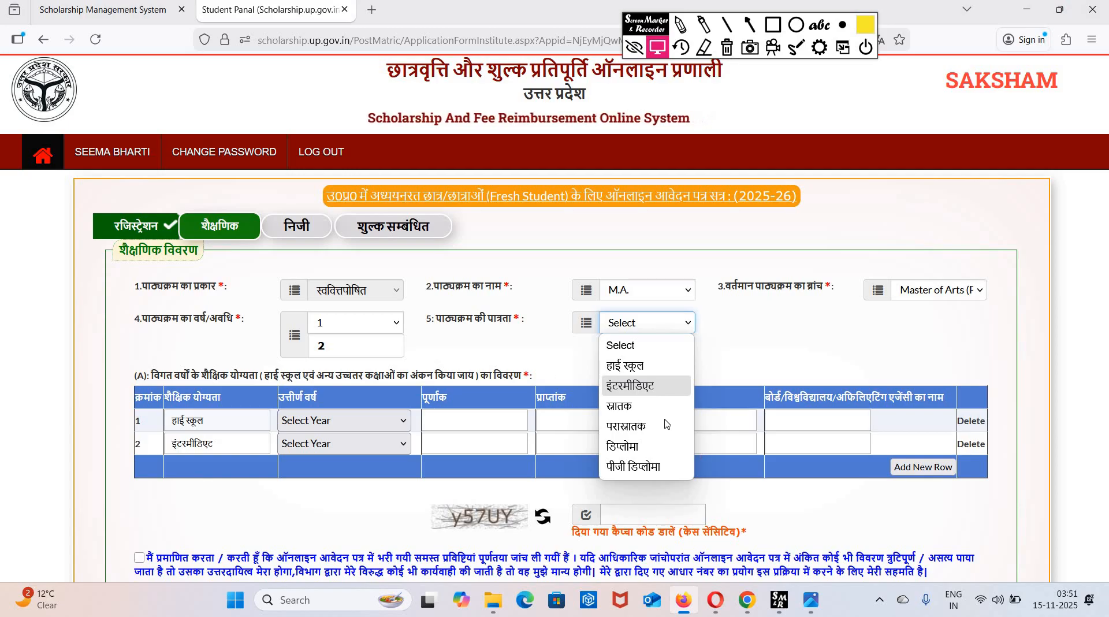
{"action": "left_click", "coordinate": [629, 407]}
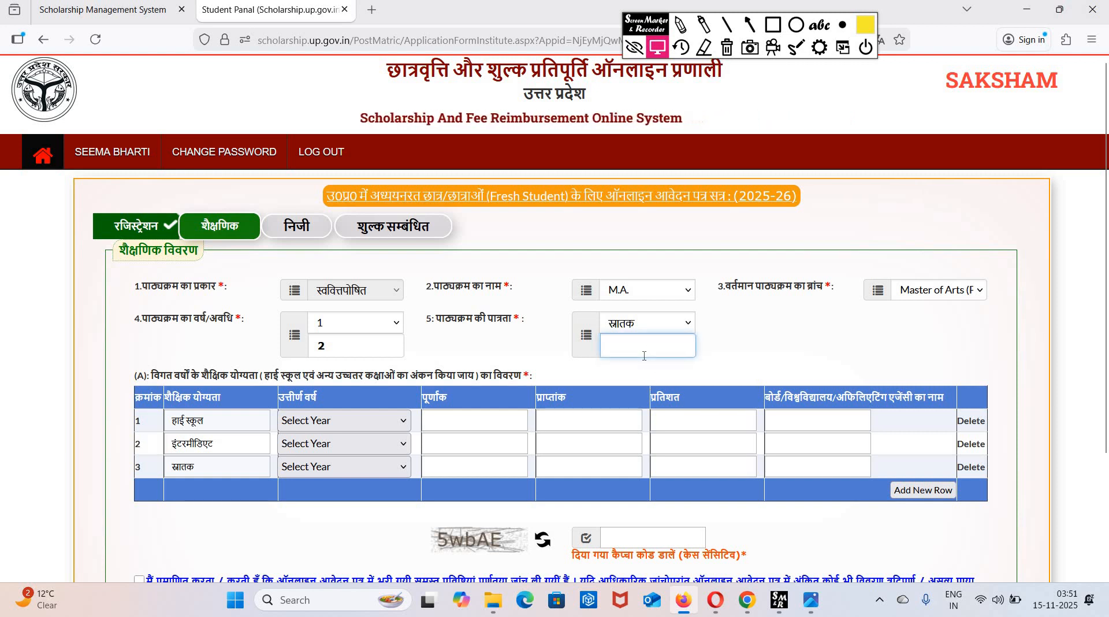
{"action": "type", "text": "B A"}
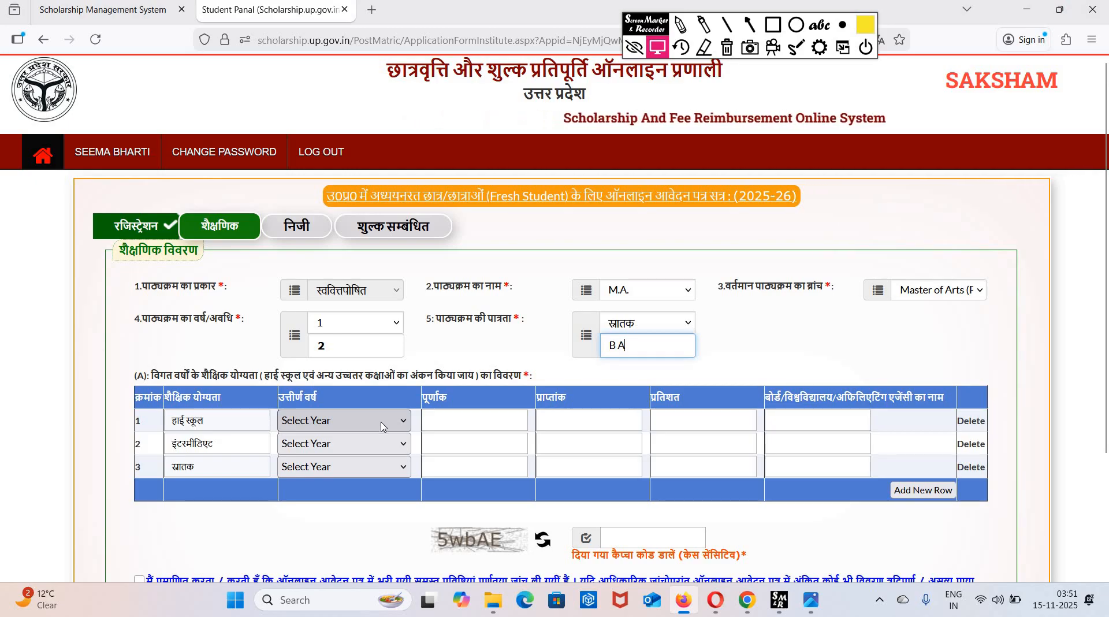
- Fill in the high school row with passing year 2017, 600 total marks, 450 obtained marks, 75 percent and up board
{"action": "left_click", "coordinate": [382, 427]}
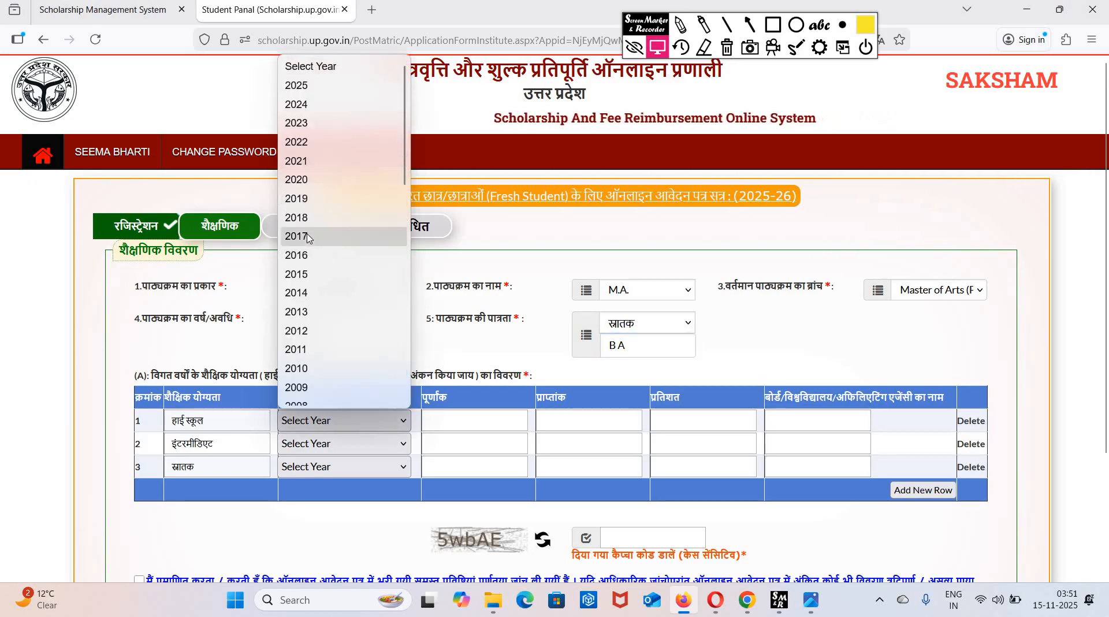
{"action": "key", "text": "Up"}
{"action": "key", "text": "Return"}
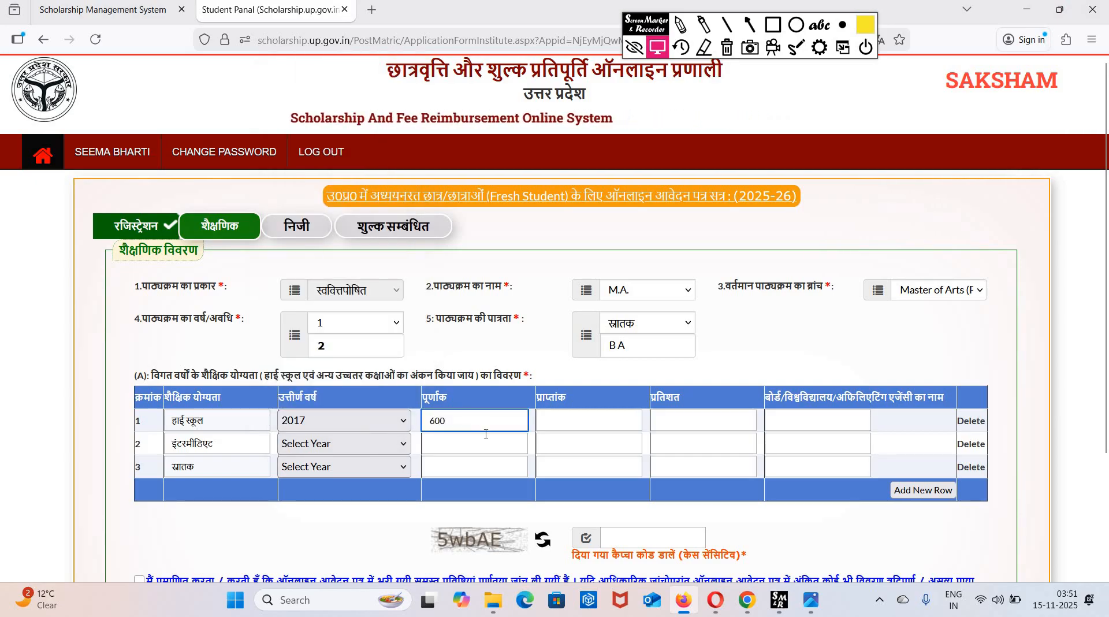
{"action": "left_click", "coordinate": [564, 423]}
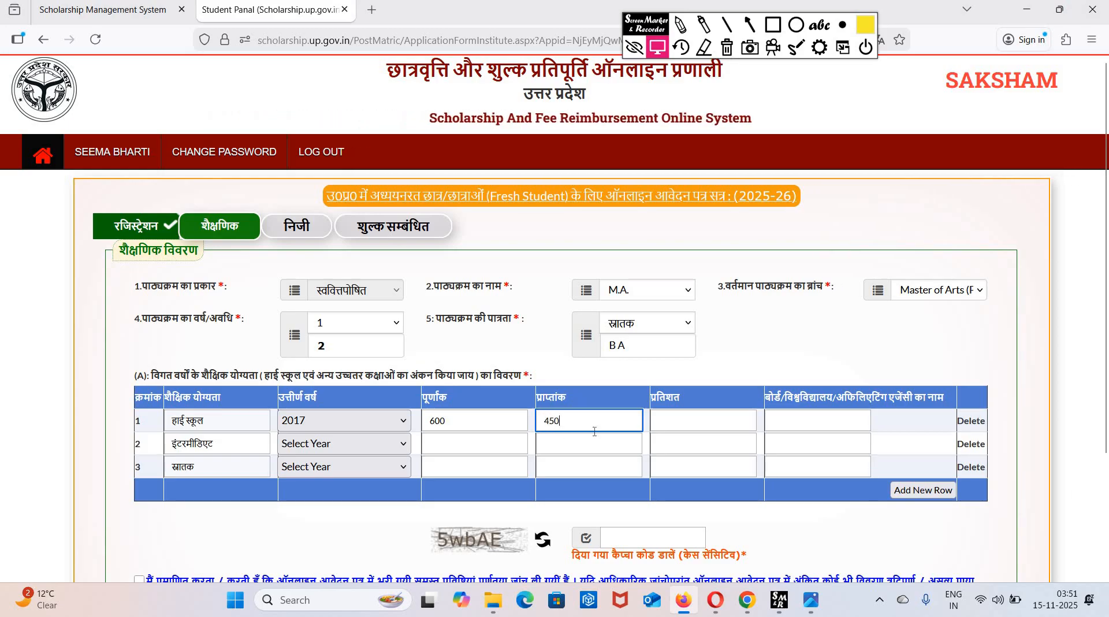
{"action": "left_click", "coordinate": [685, 424]}
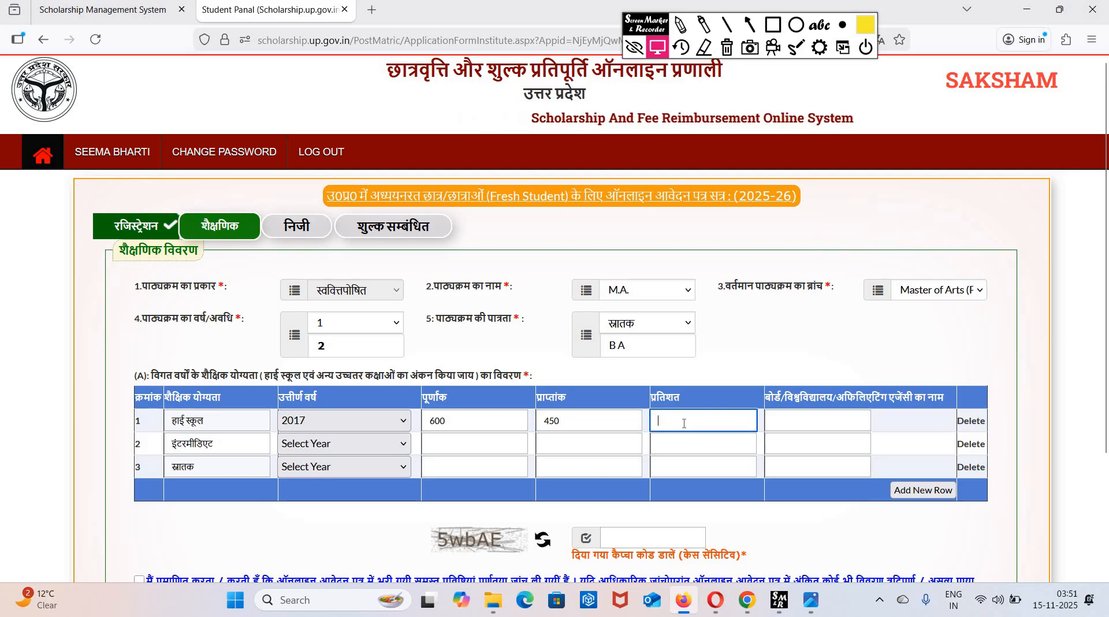
{"action": "type", "text": "75"}
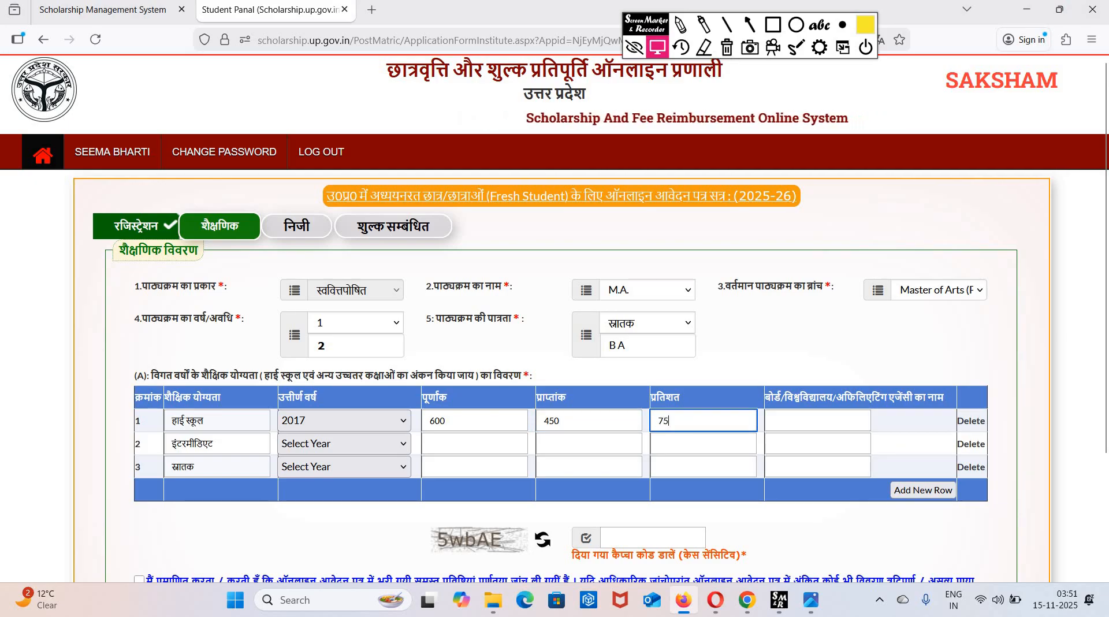
{"action": "left_click", "coordinate": [824, 427]}
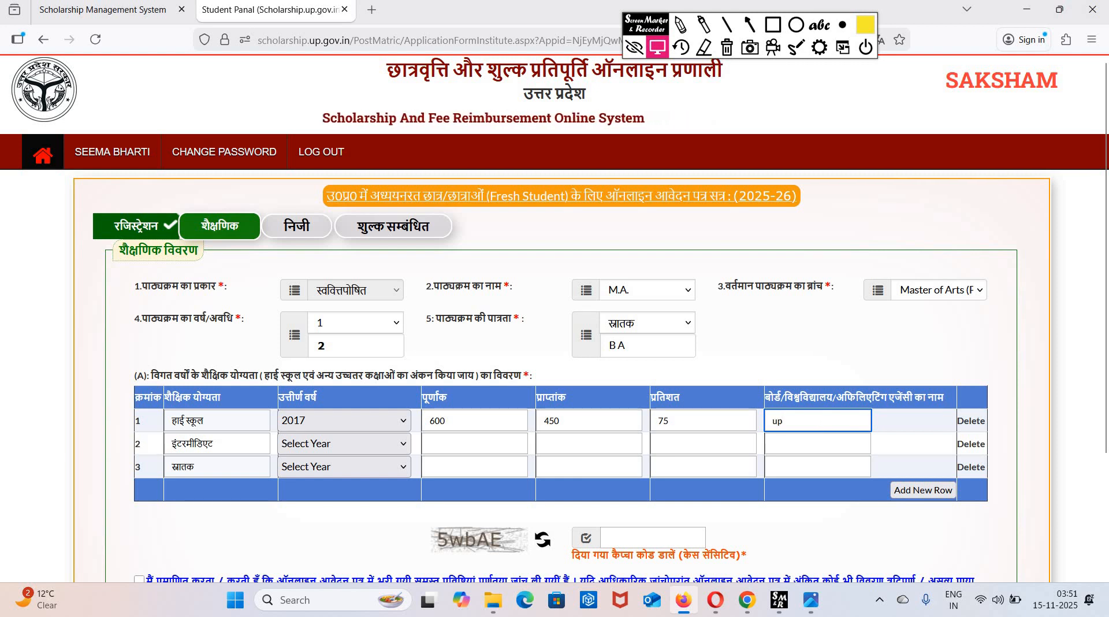
{"action": "type", "text": "up board"}
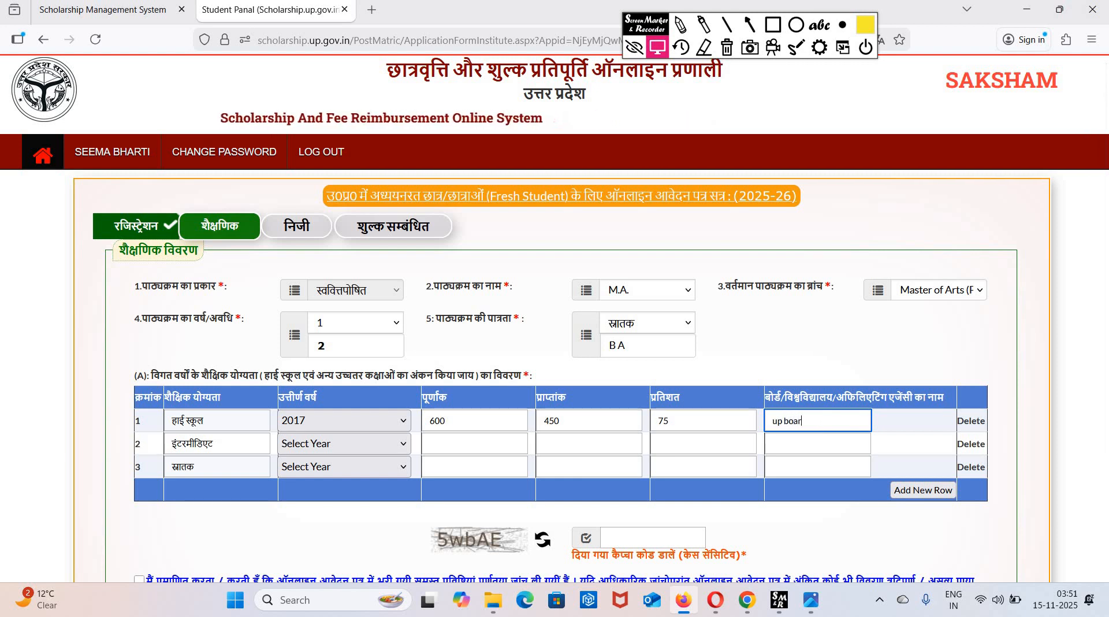
- Fill in the intermediate row with passing year 2019, 500 total marks, 275 obtained marks, 55 percent and up board
{"action": "left_click", "coordinate": [322, 443]}
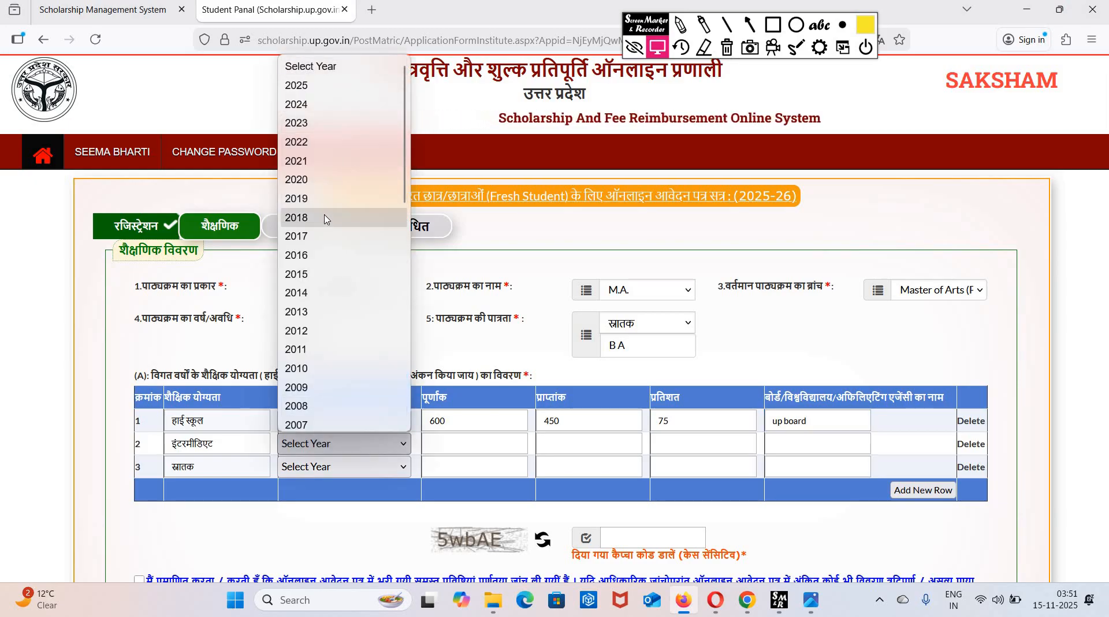
{"action": "left_click", "coordinate": [315, 198]}
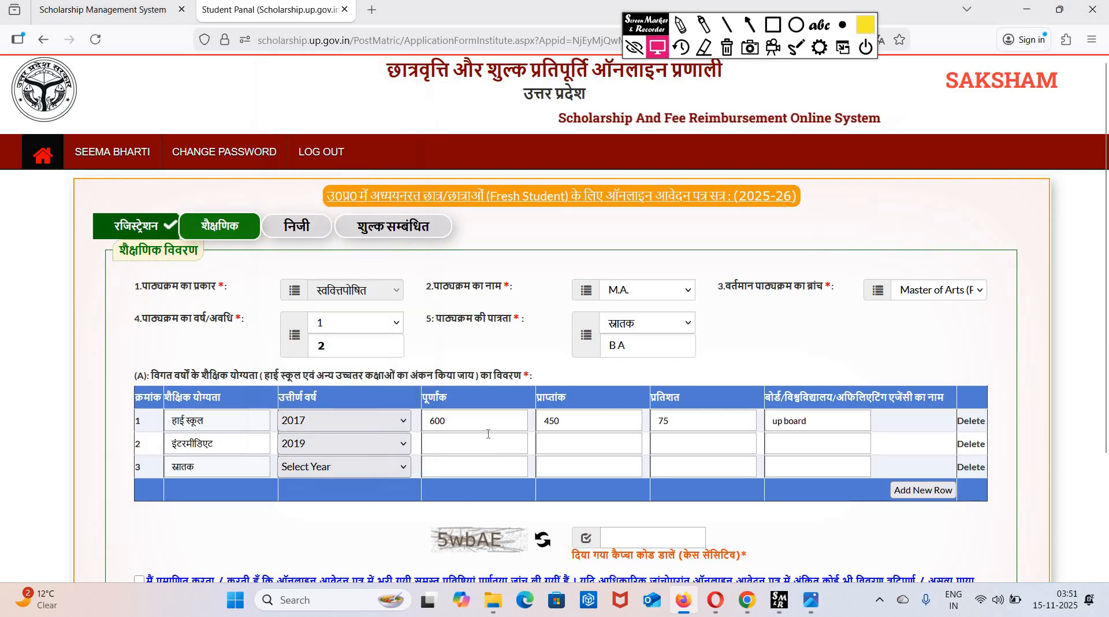
{"action": "left_click", "coordinate": [488, 434]}
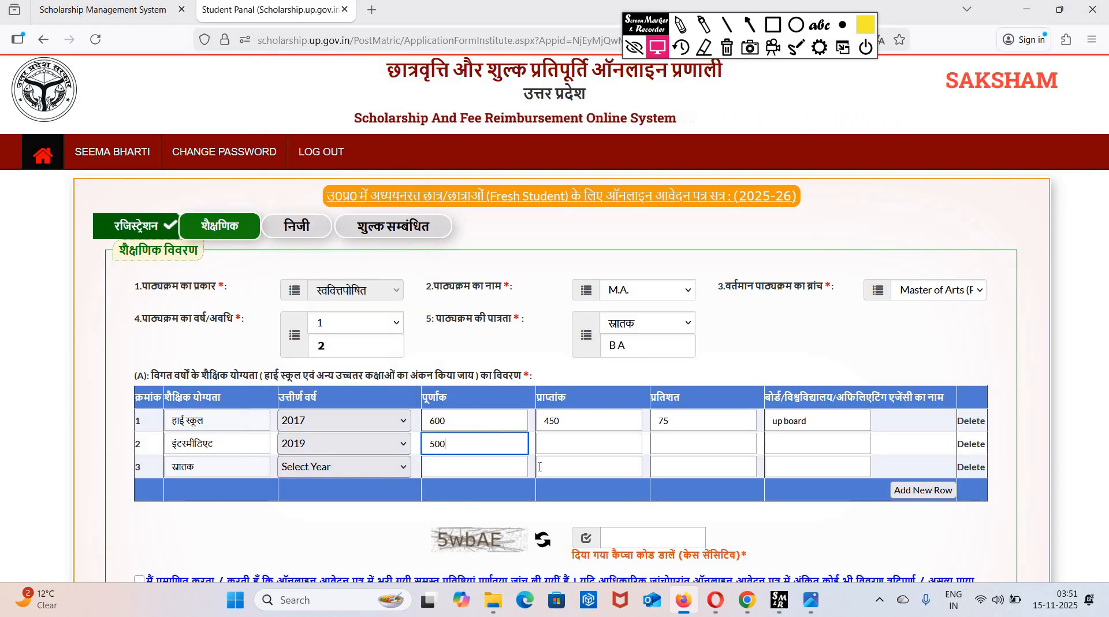
{"action": "left_click", "coordinate": [583, 438]}
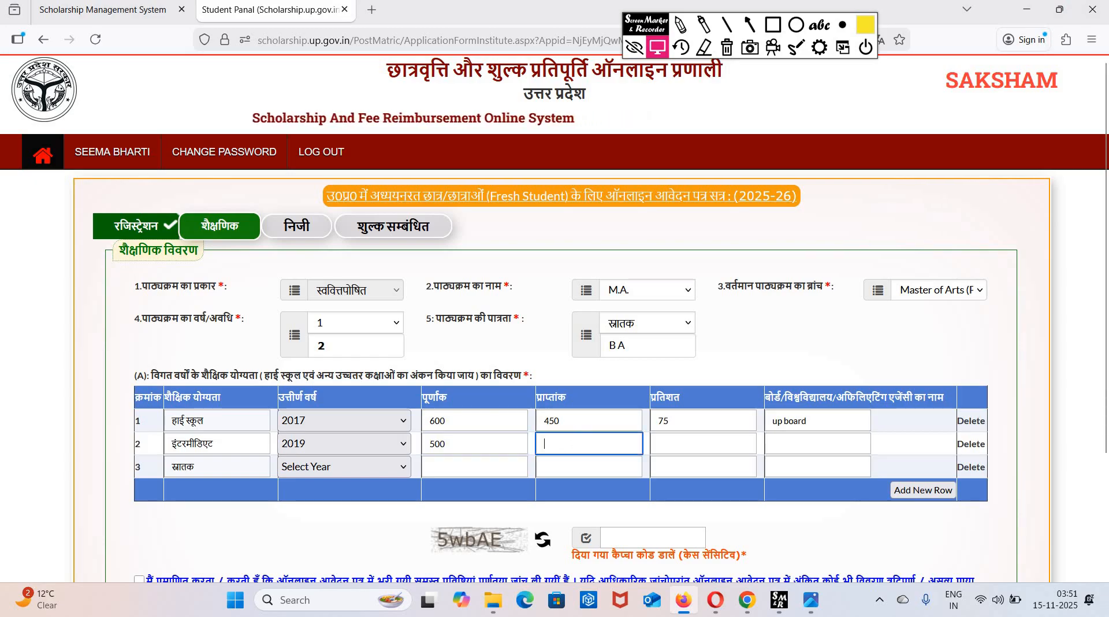
{"action": "type", "text": "275"}
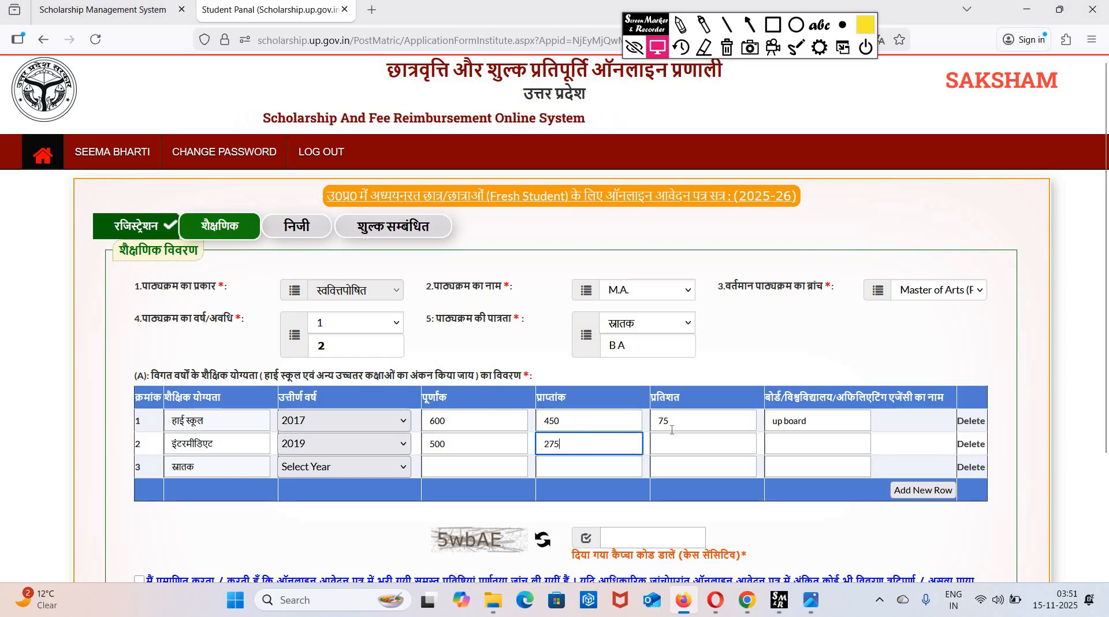
{"action": "left_click", "coordinate": [684, 443]}
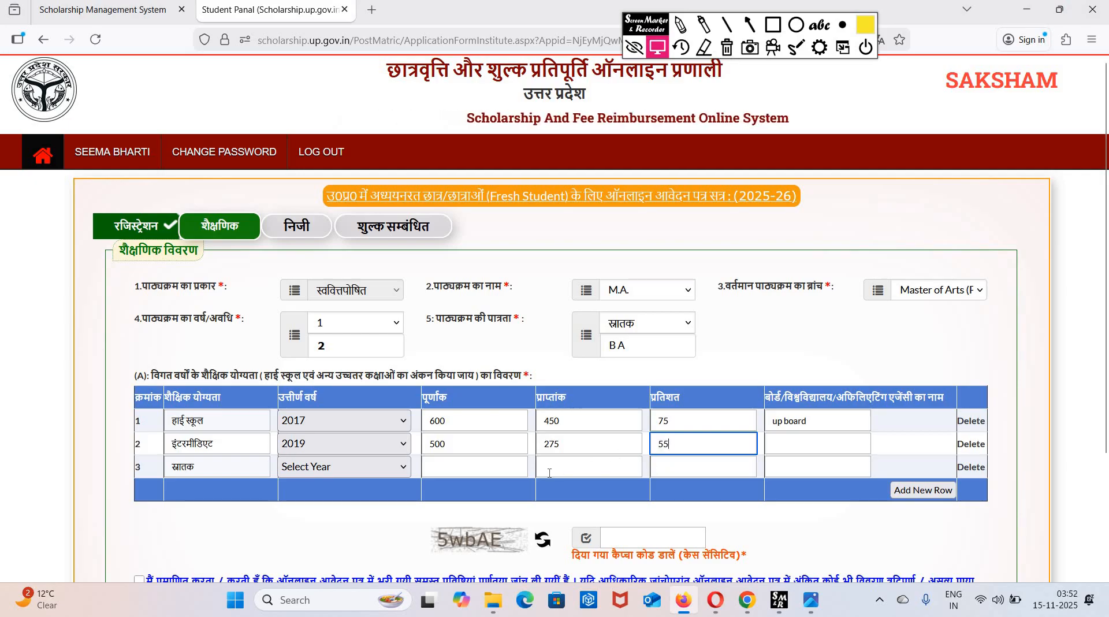
{"action": "left_click", "coordinate": [817, 442]}
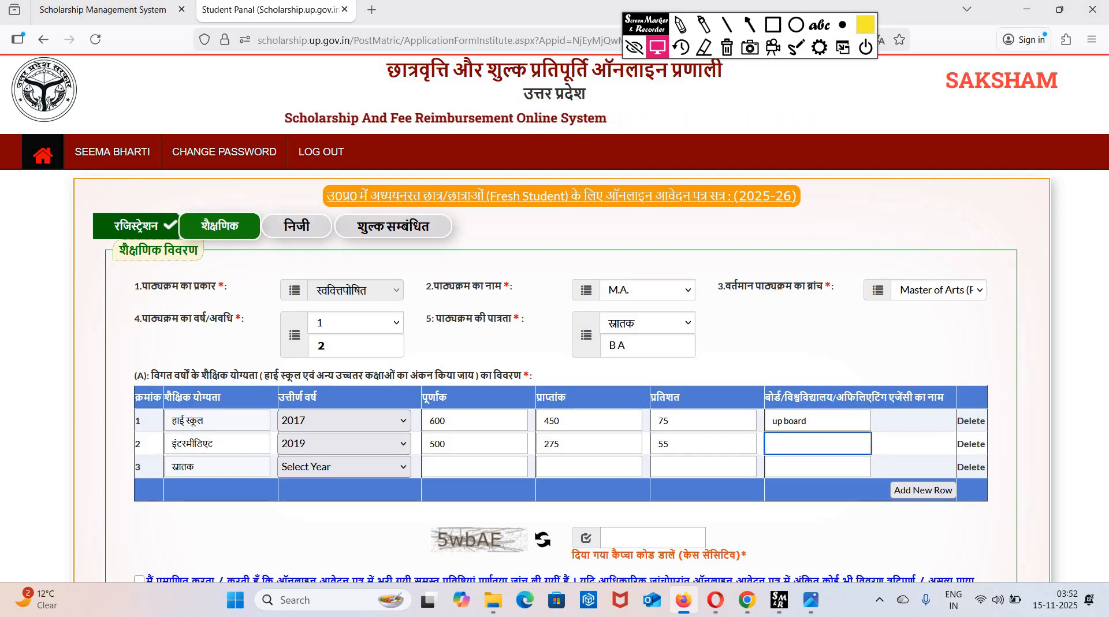
{"action": "type", "text": "up bo"}
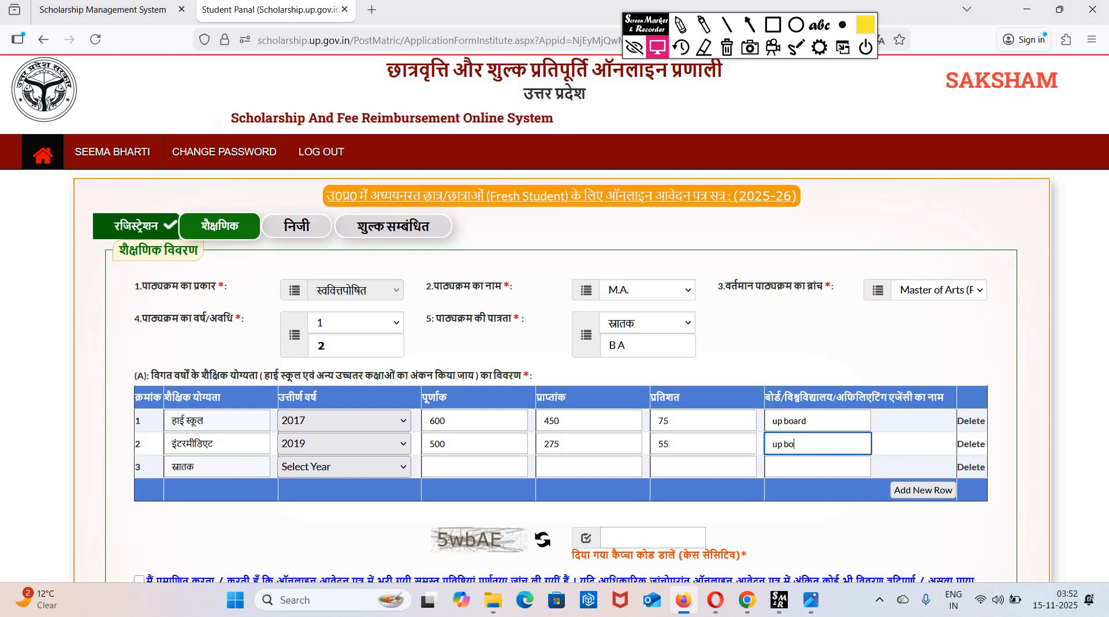
{"action": "type", "text": "art"}
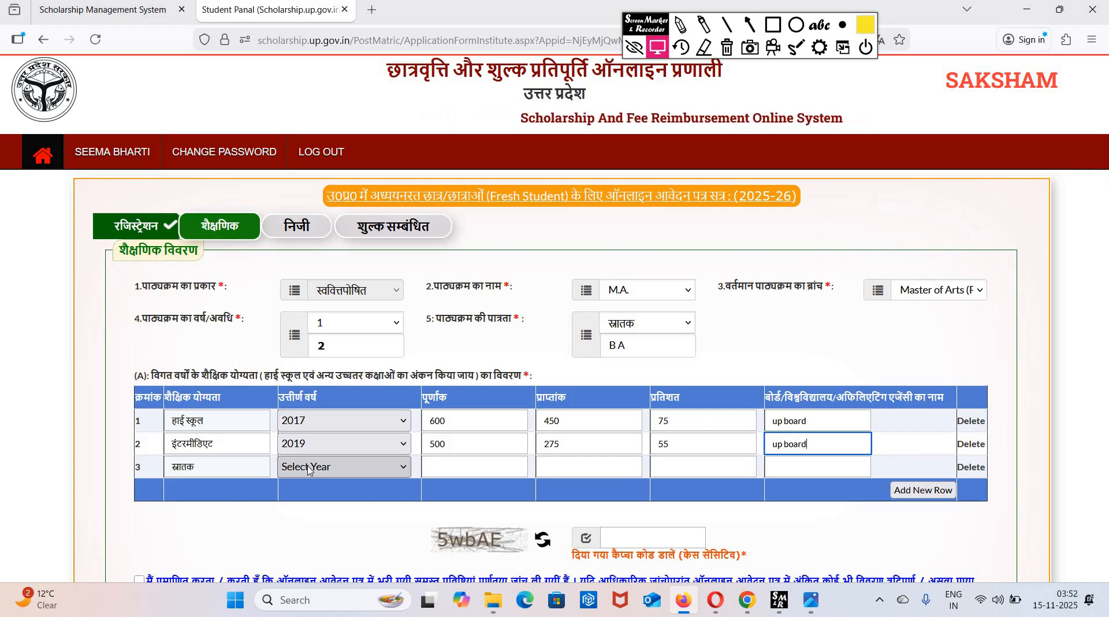
- Fill in the स्नातक row with passing year 2023, 1800 total marks, 1105 obtained marks, 61.55 percent and vbspu jaunpur
{"action": "left_click", "coordinate": [308, 467]}
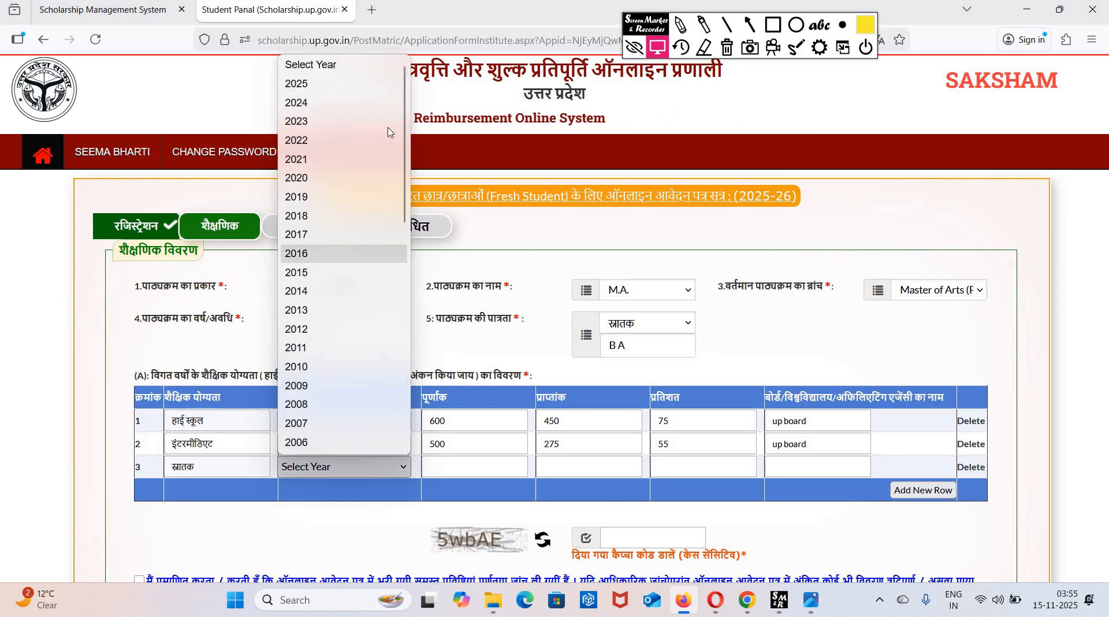
{"action": "left_click", "coordinate": [315, 121]}
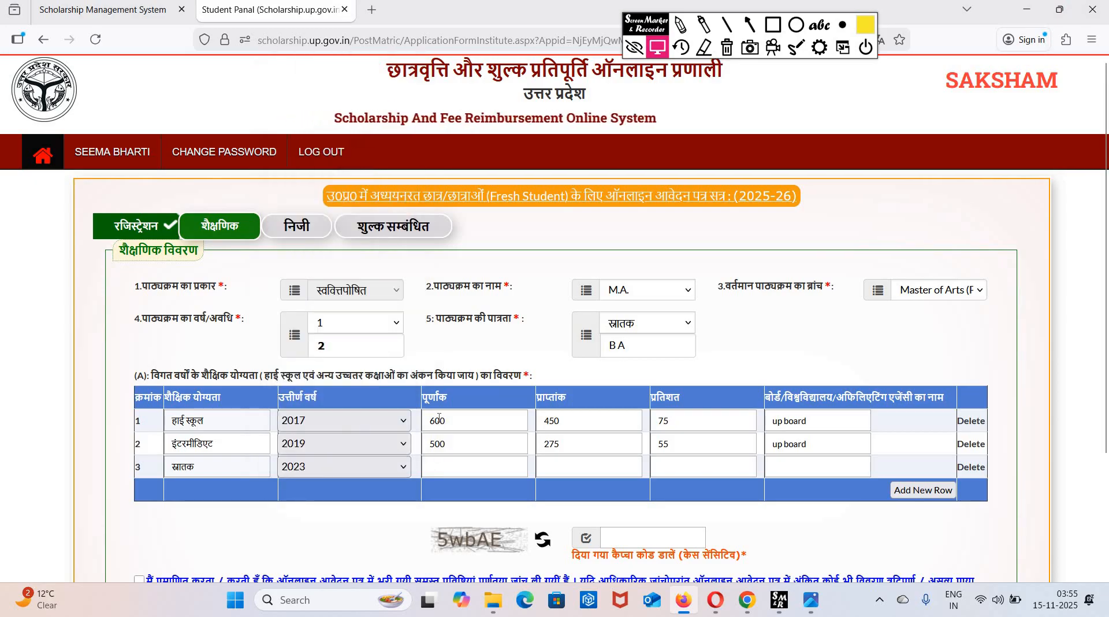
{"action": "left_click", "coordinate": [459, 468]}
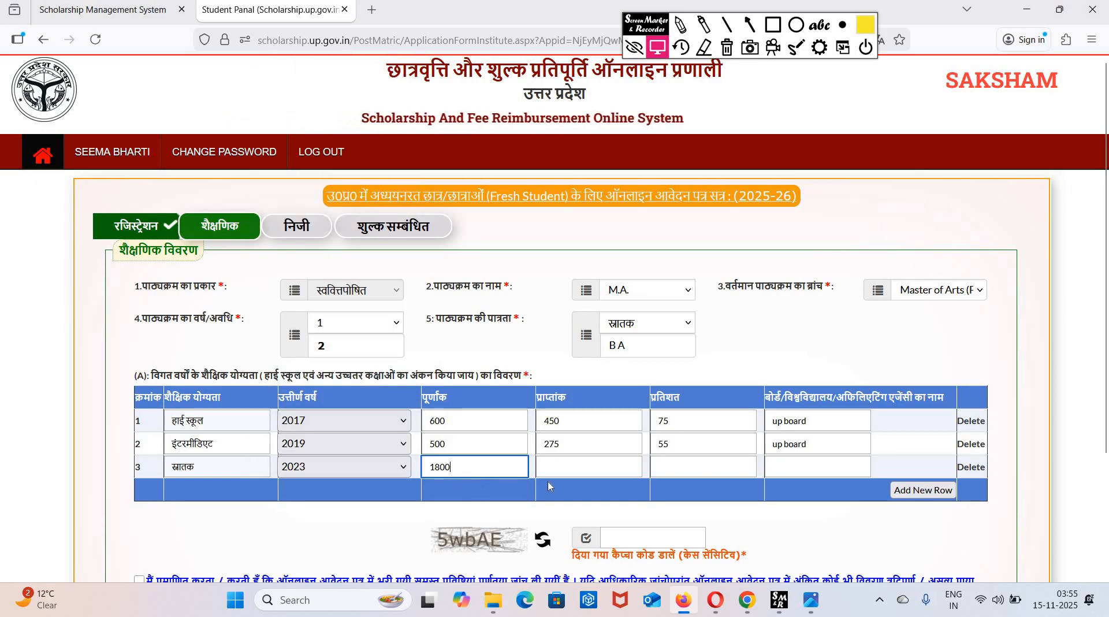
{"action": "left_click", "coordinate": [568, 474]}
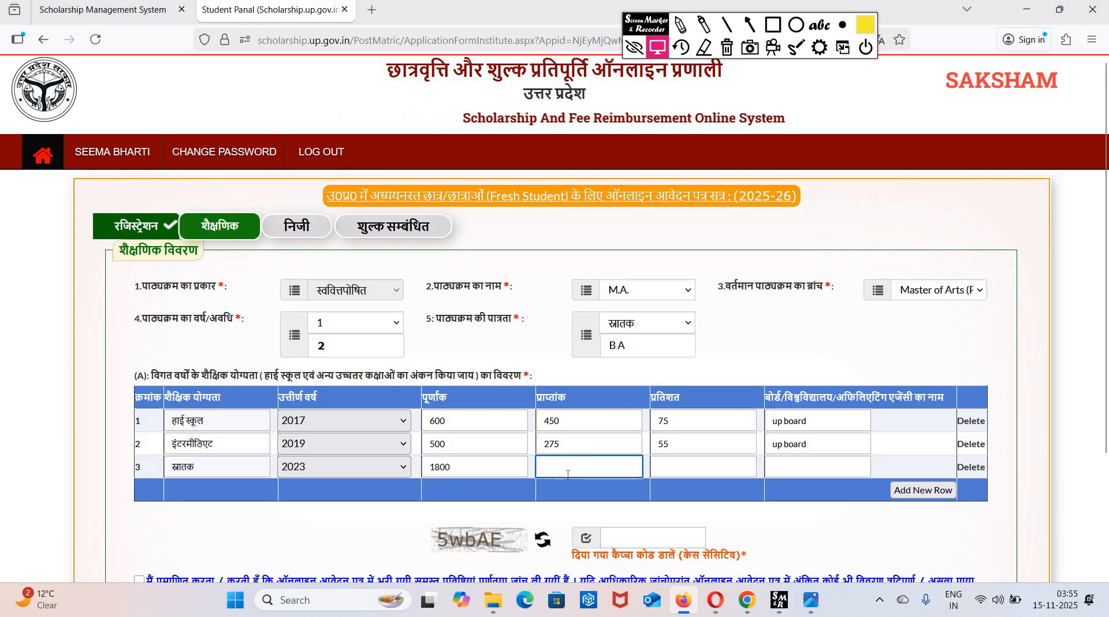
{"action": "type", "text": "11"}
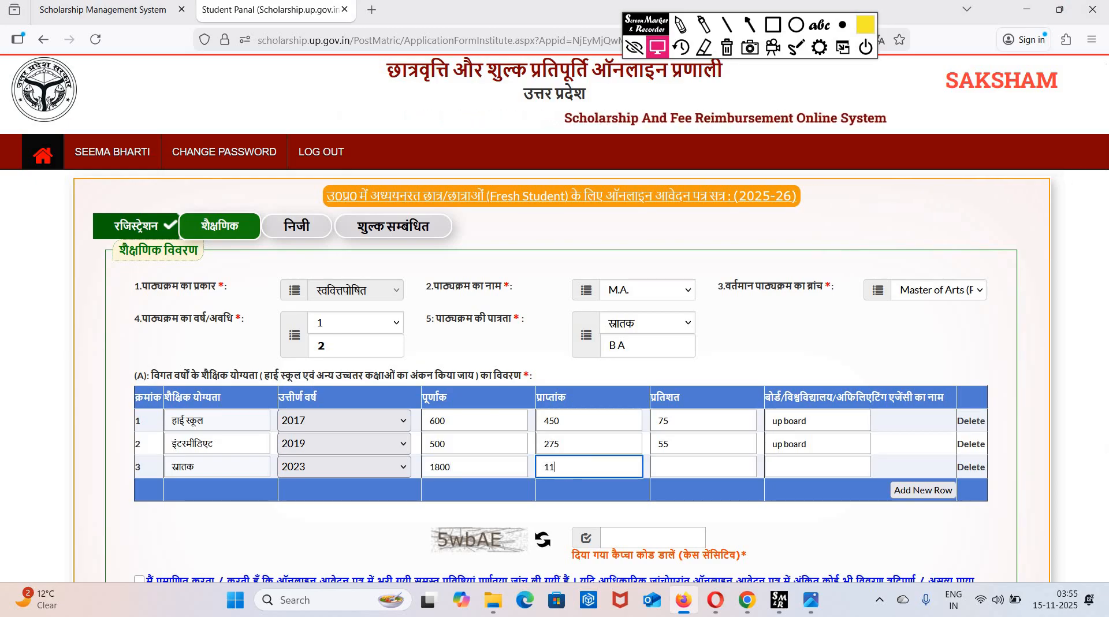
{"action": "type", "text": "05"}
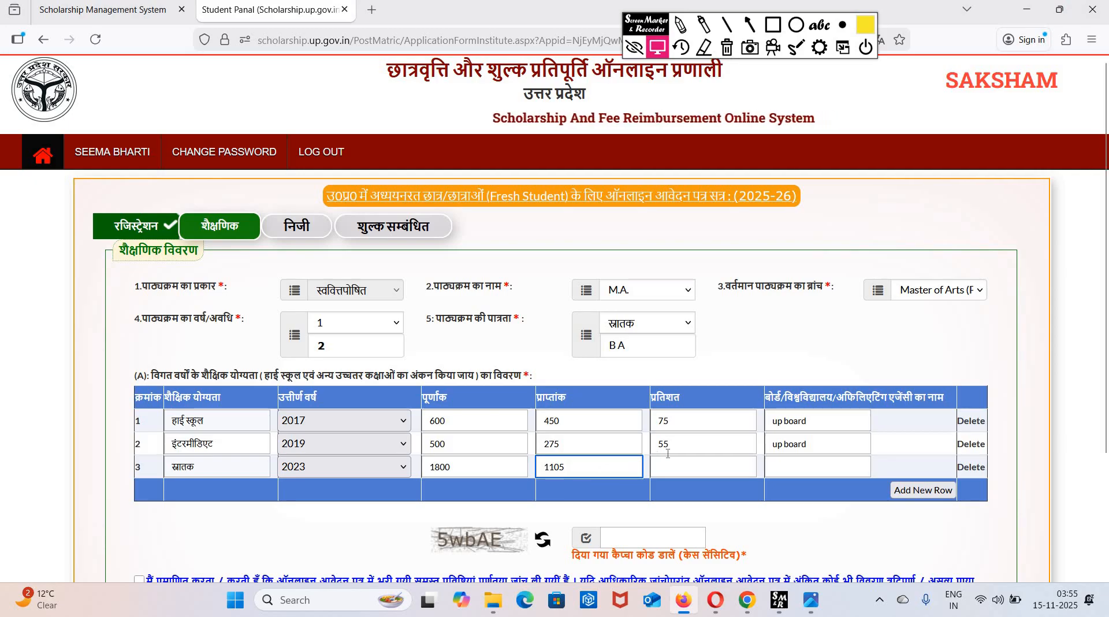
{"action": "left_click", "coordinate": [670, 464]}
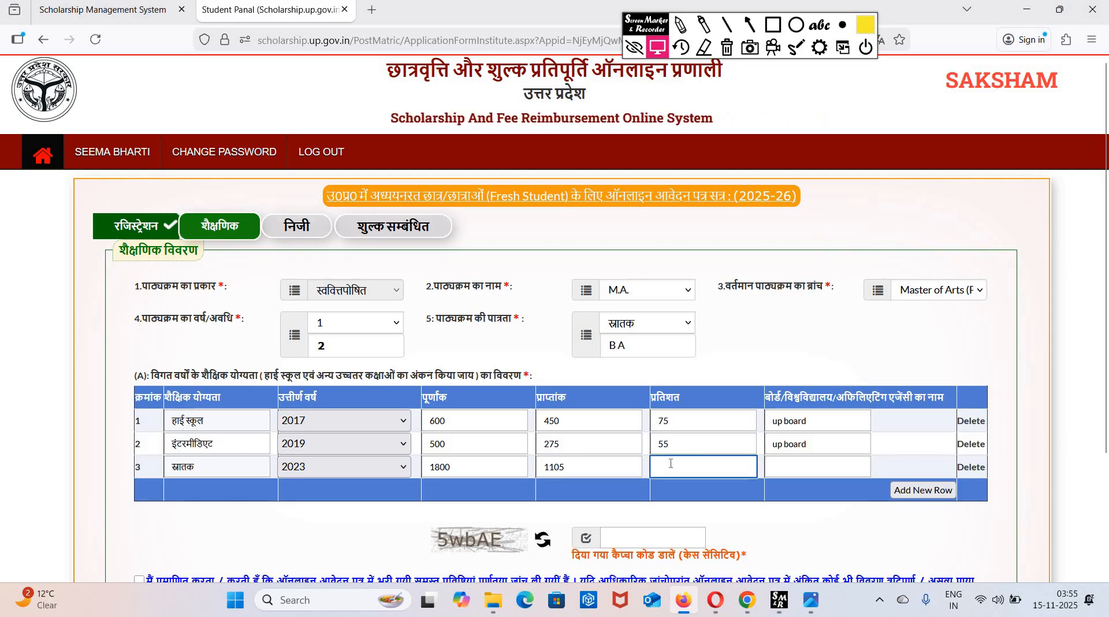
{"action": "type", "text": "61."}
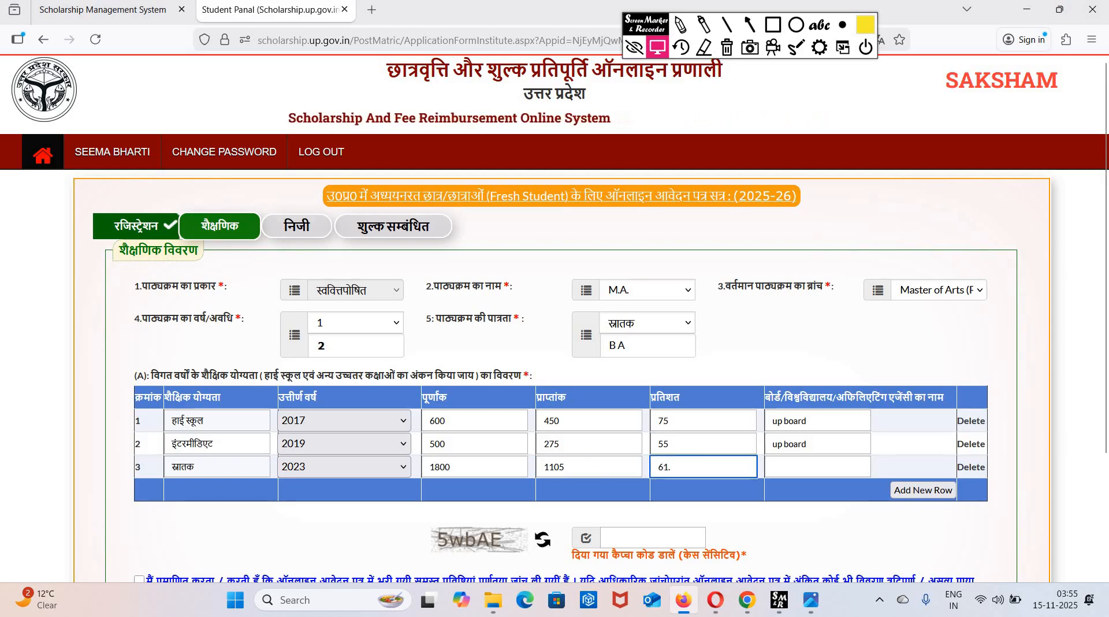
{"action": "type", "text": "55"}
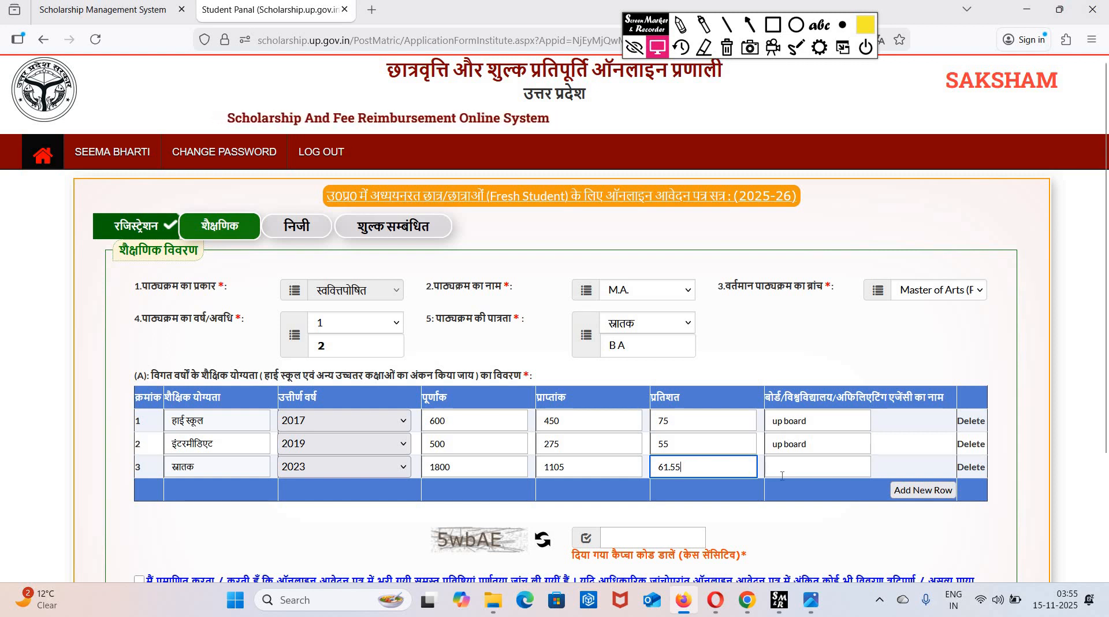
{"action": "left_click", "coordinate": [782, 475]}
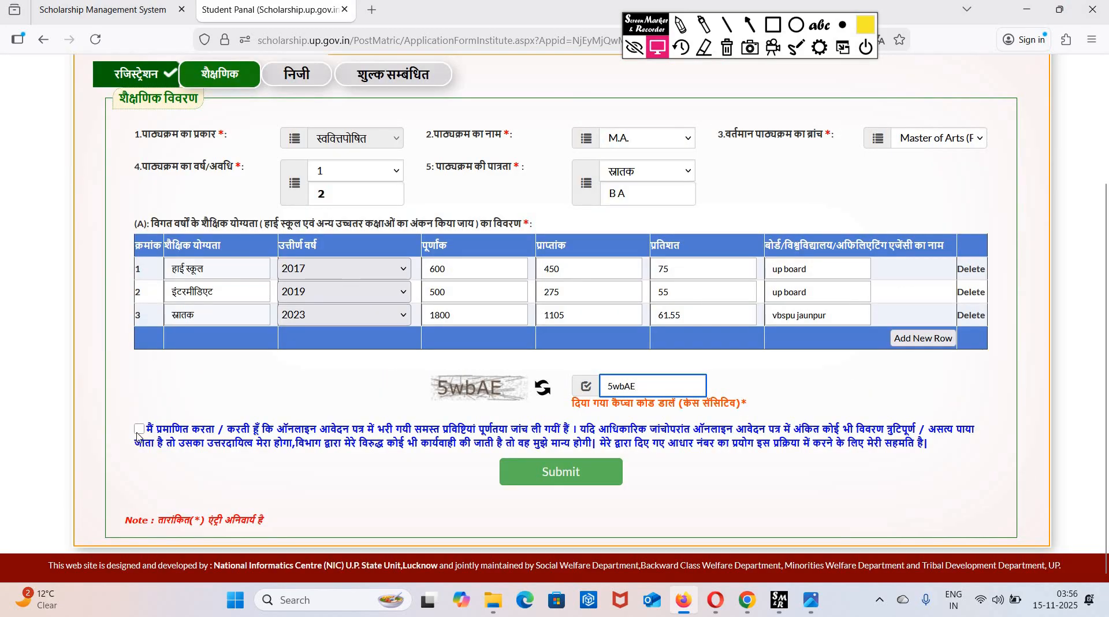
- Accept the declaration and submit the educational details
{"action": "left_click", "coordinate": [139, 428]}
{"action": "left_click", "coordinate": [536, 482]}
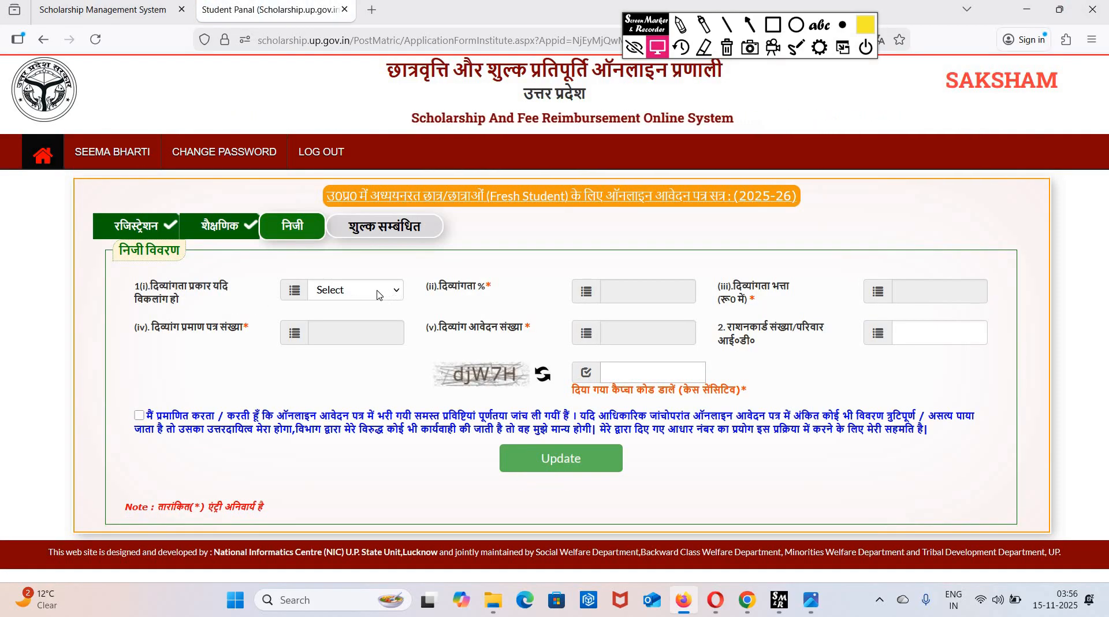
- Leave the disability type unselected, enter the captcha code, accept the declaration and update the personal details
{"action": "left_click", "coordinate": [355, 290]}
{"action": "left_click", "coordinate": [651, 368]}
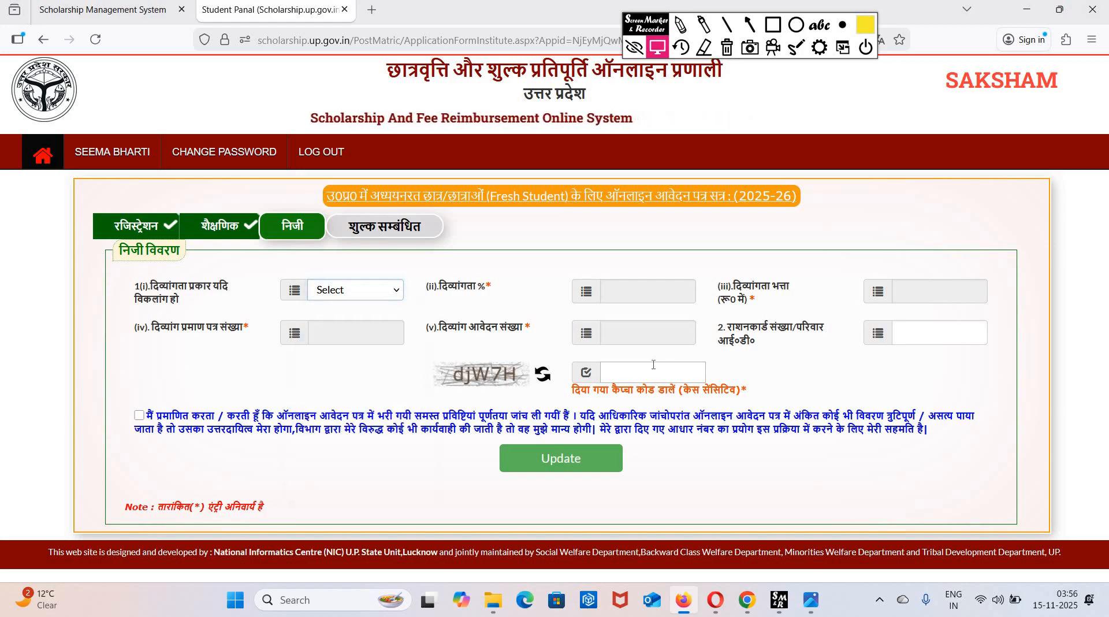
{"action": "left_click", "coordinate": [652, 368]}
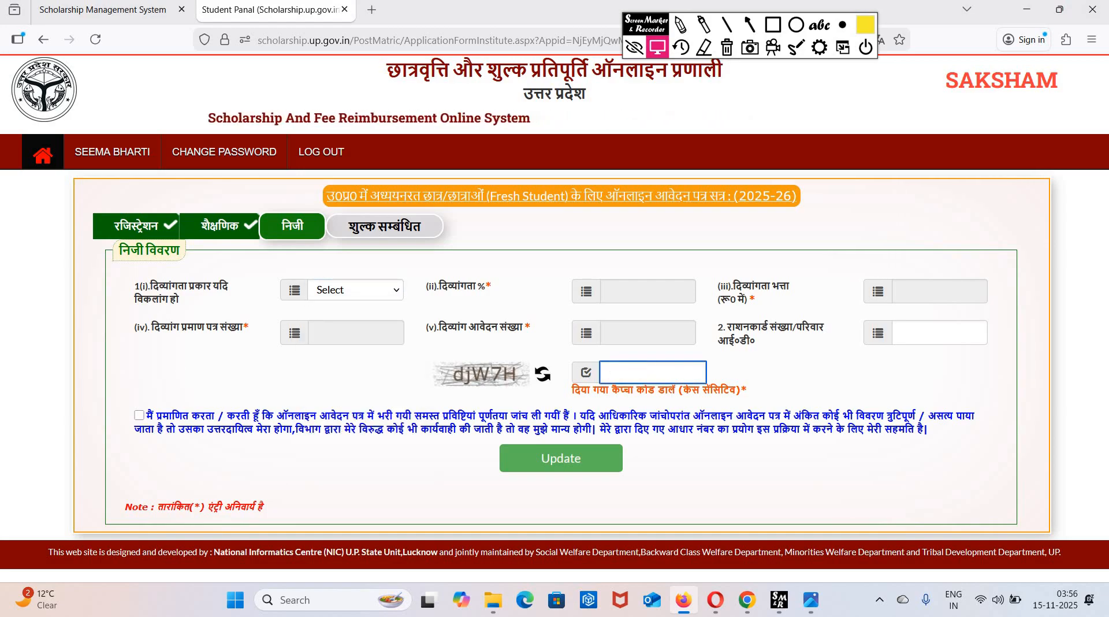
{"action": "type", "text": "dj"}
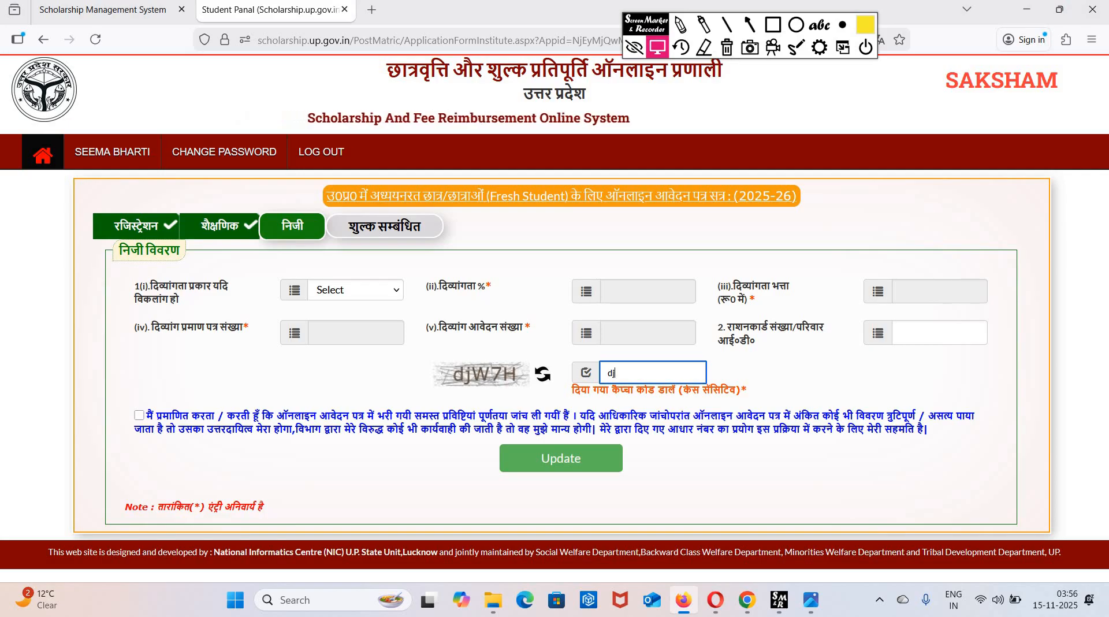
{"action": "type", "text": "W7"}
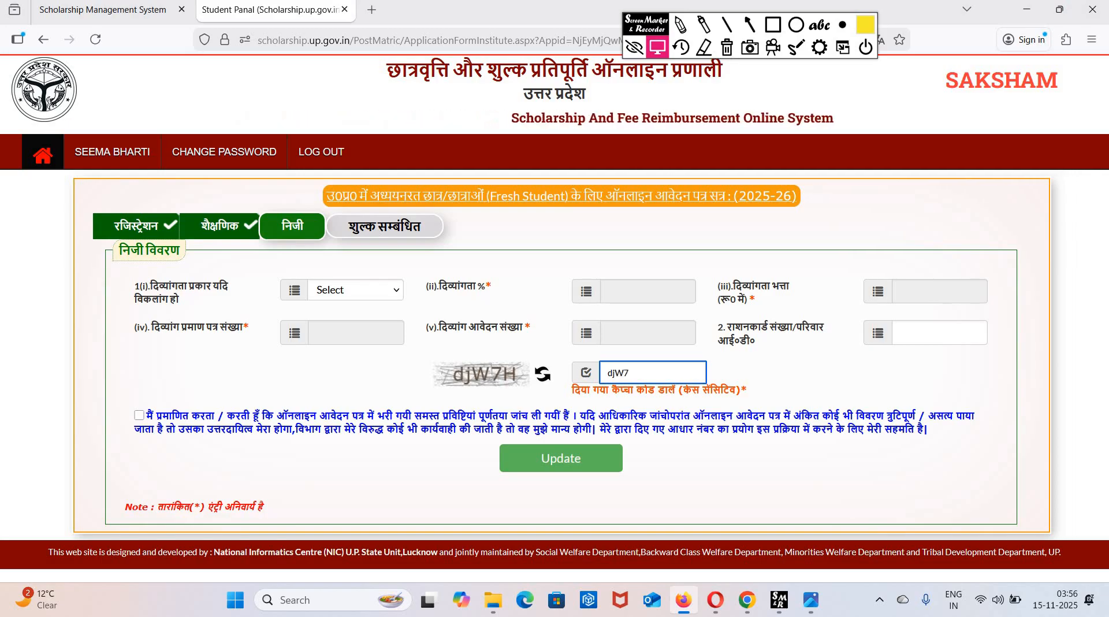
{"action": "type", "text": "H"}
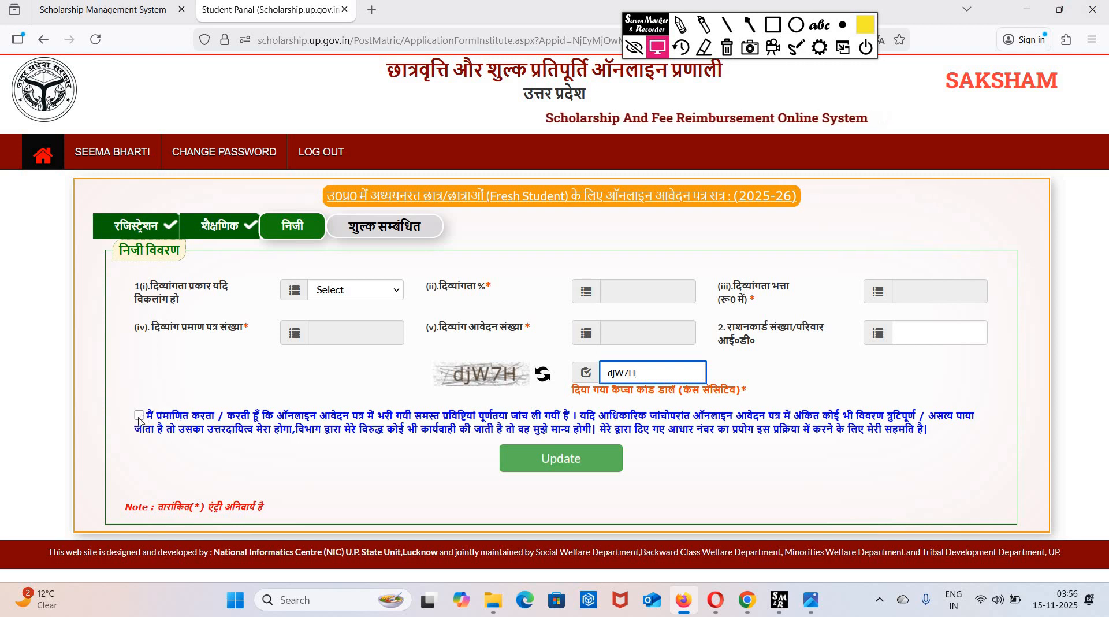
{"action": "left_click", "coordinate": [139, 420]}
{"action": "left_click", "coordinate": [563, 458]}
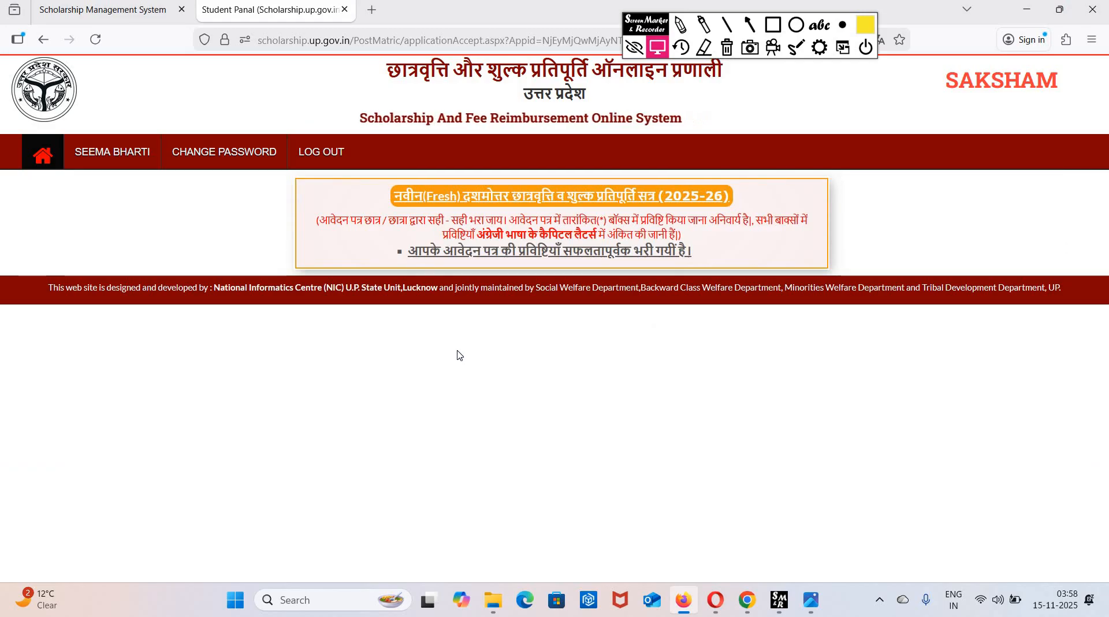
- Return to the student home page and open the application print for checking (जाँच हेतु आवेदन प्रिंट करें)
{"action": "left_click", "coordinate": [53, 160]}
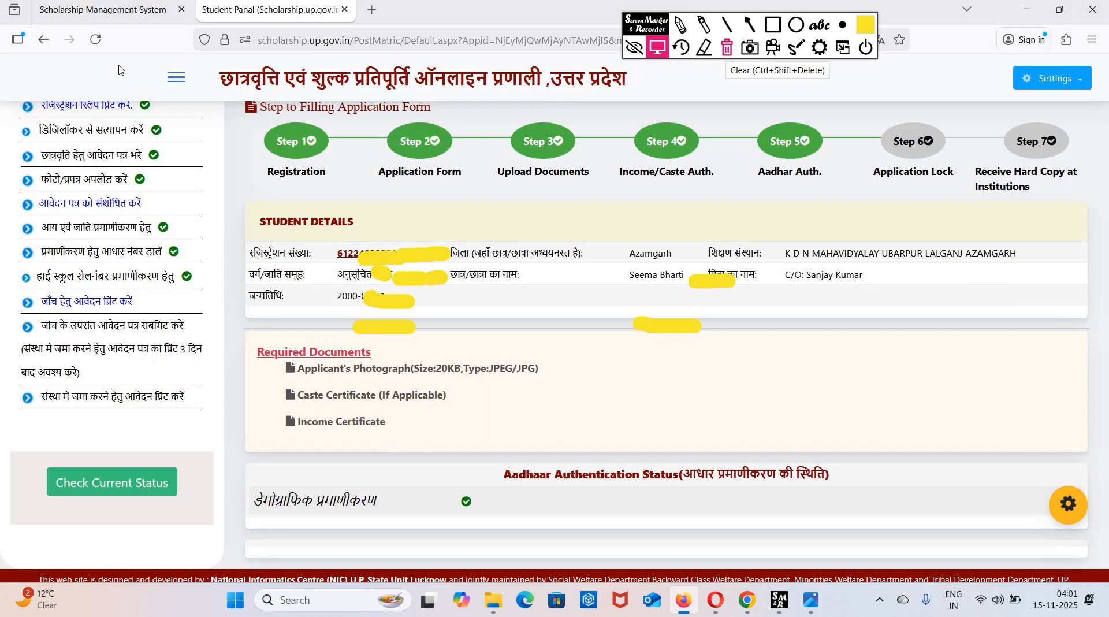
{"action": "left_click", "coordinate": [82, 302]}
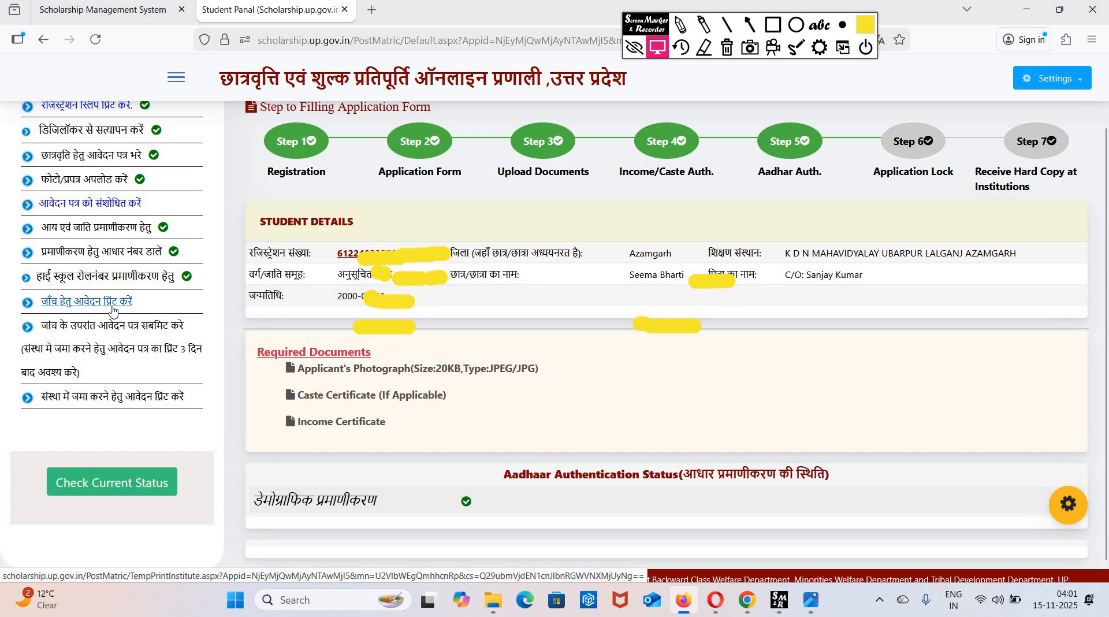
{"action": "left_click", "coordinate": [86, 302]}
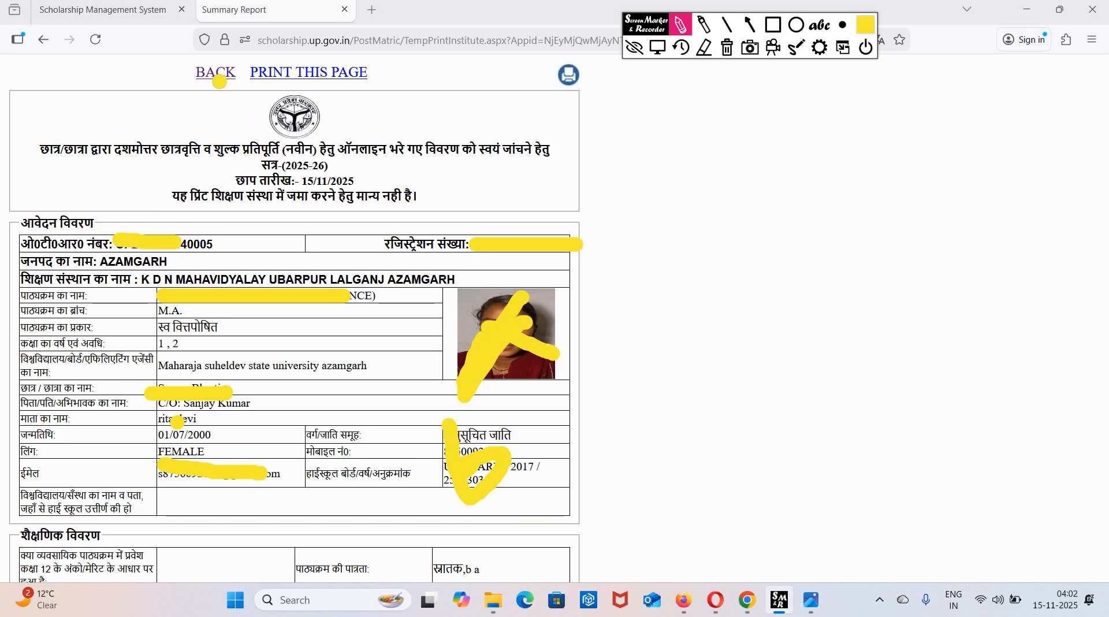
- Leave the checking print and confirm submission of the application form for preliminary scrutiny
{"action": "left_click", "coordinate": [657, 48]}
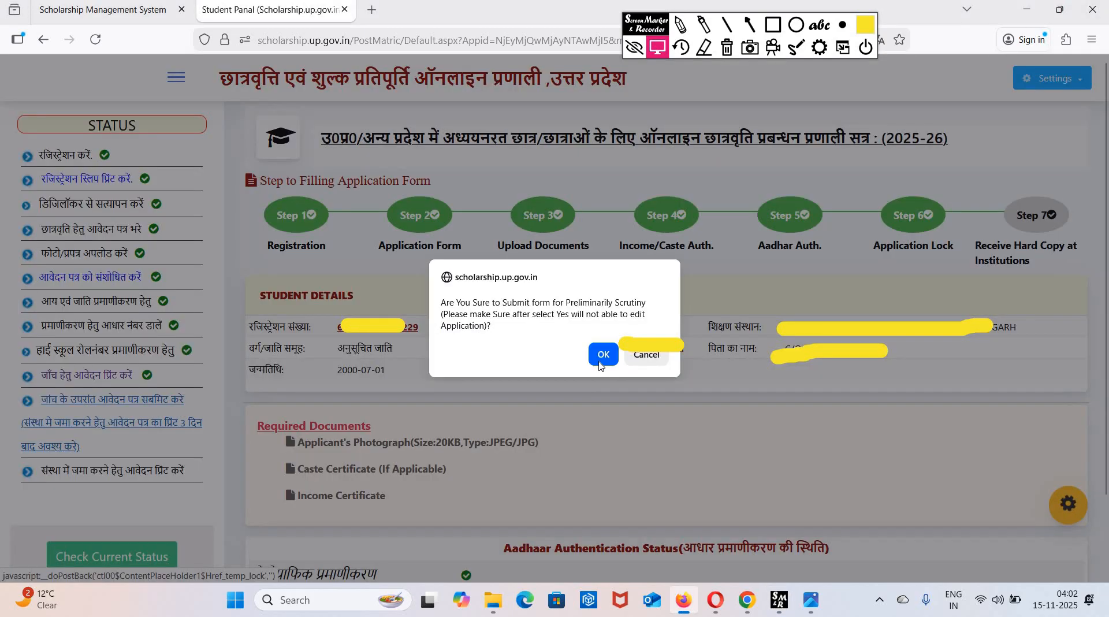
{"action": "left_click", "coordinate": [603, 354]}
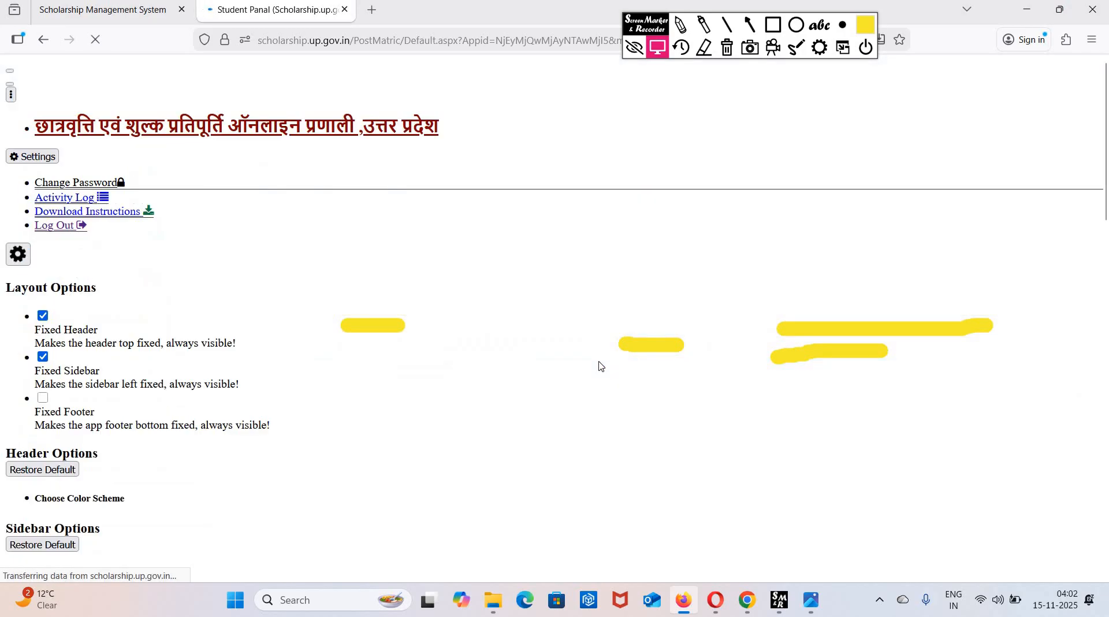